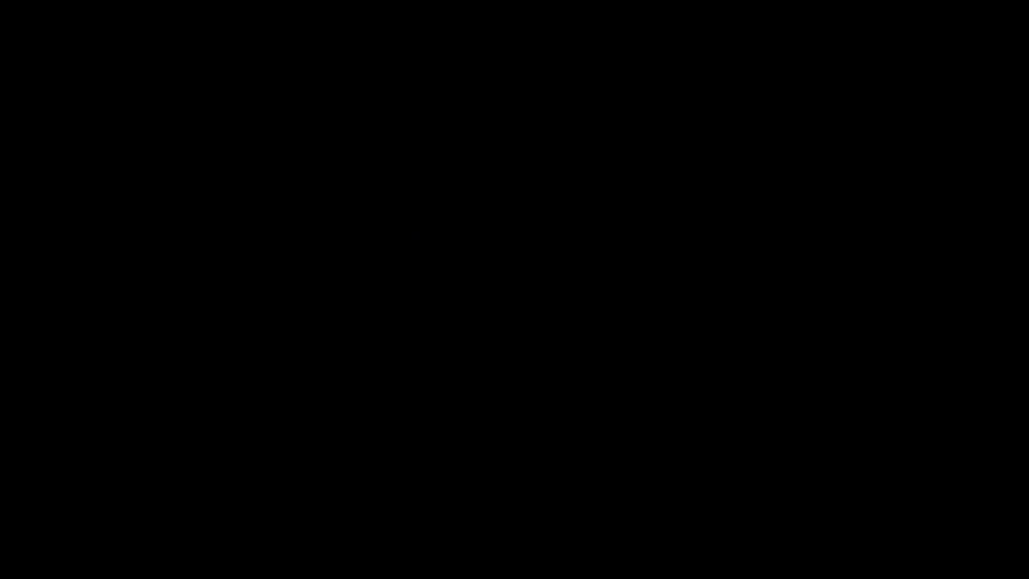
# Step: Preview the finished GROUPER.PAR country summary with SOMME and the CROISER.AVEC cross table
pyautogui.press('Tab')
pyautogui.write(')')
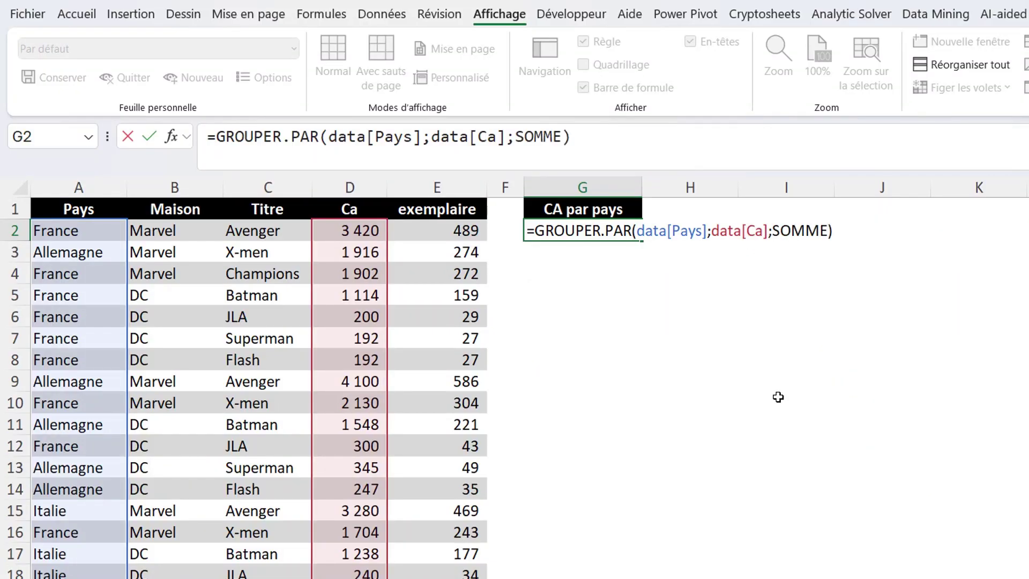
pyautogui.press('Return')
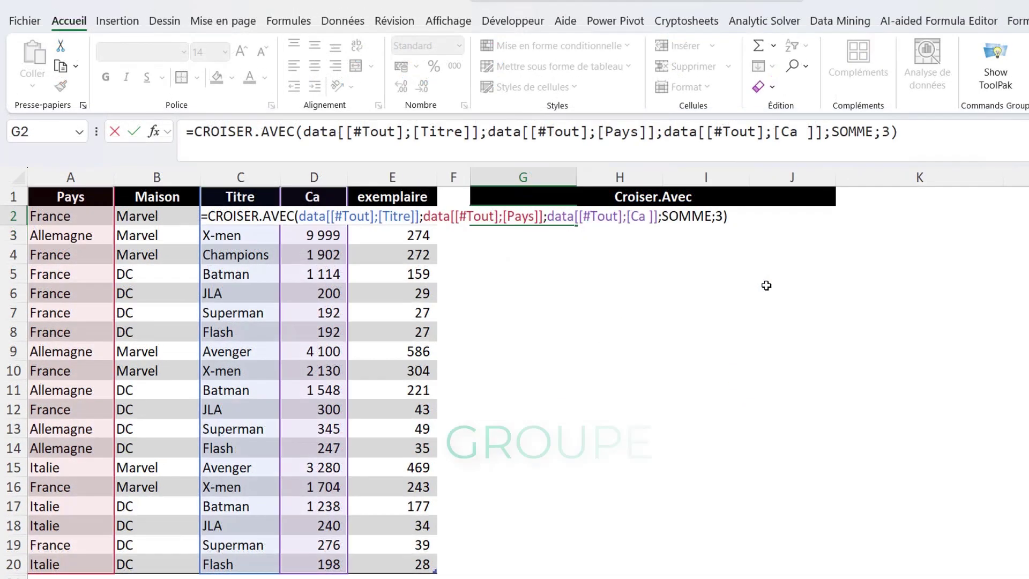
pyautogui.press('Return')
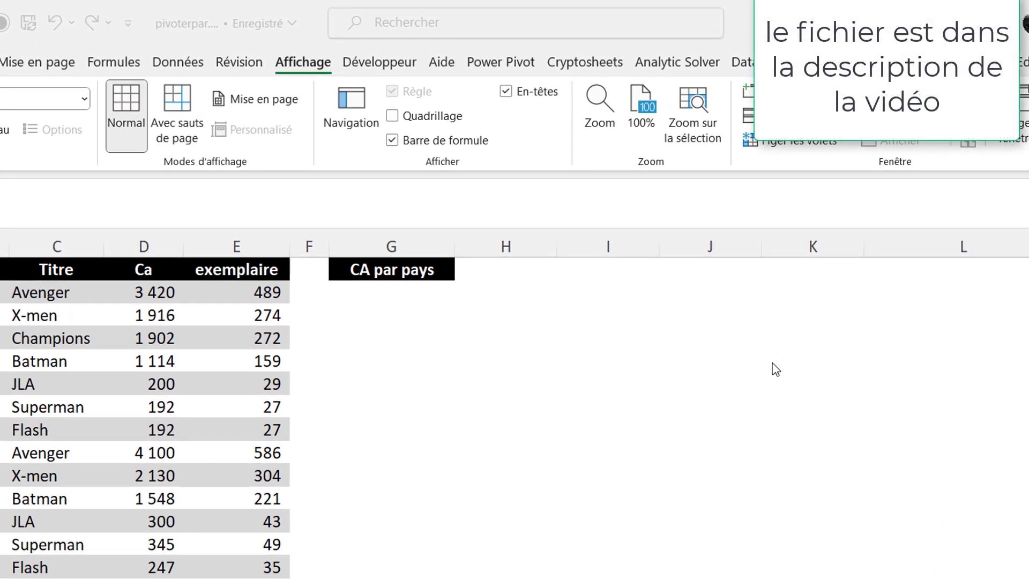
# Step: Enrol in the Microsoft 365 Insider Beta channel from the Rechercher box, accepting the terms
pyautogui.hotkey('alt', 'Tab')
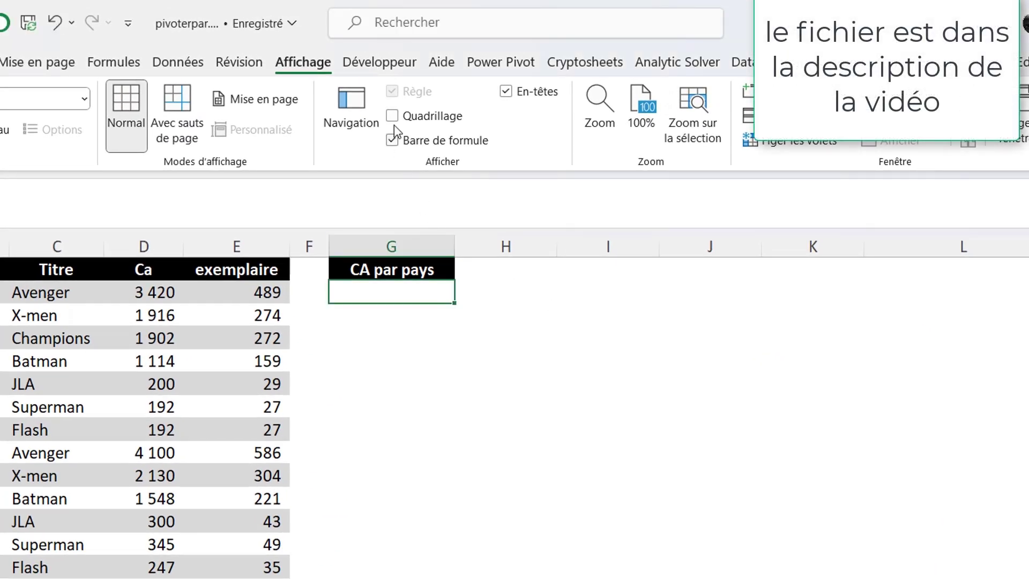
pyautogui.click(413, 21)
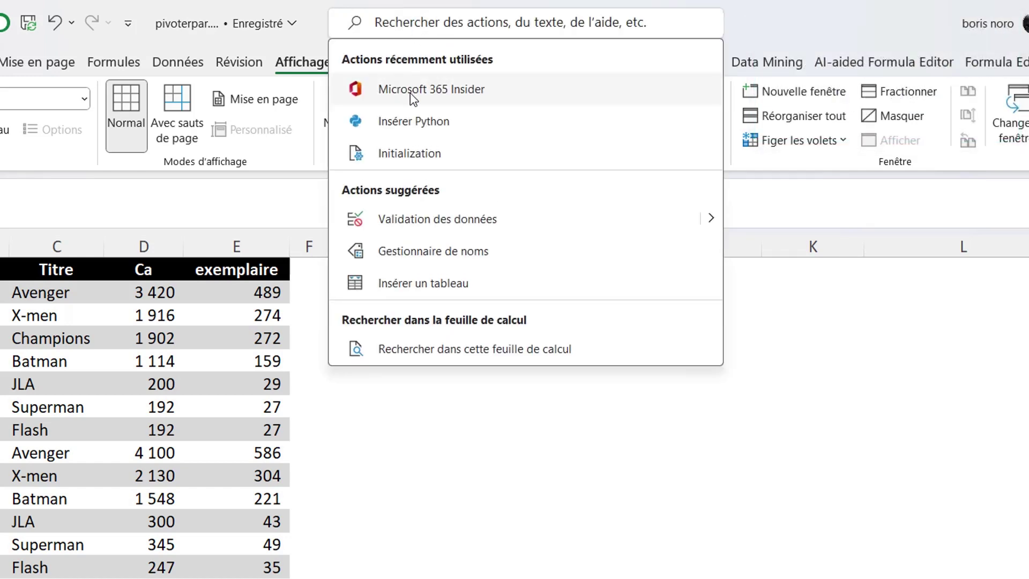
pyautogui.click(410, 93)
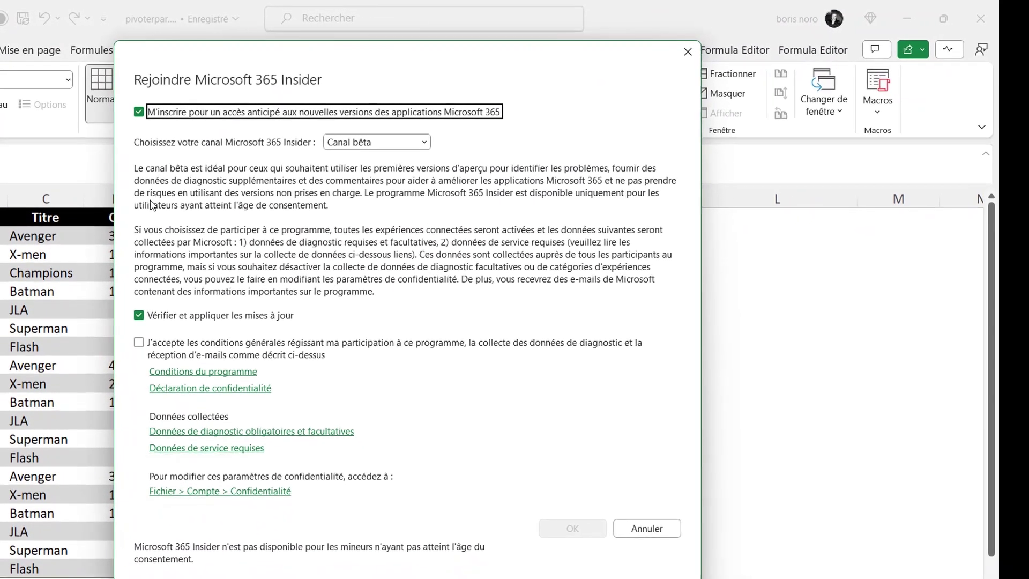
pyautogui.click(142, 344)
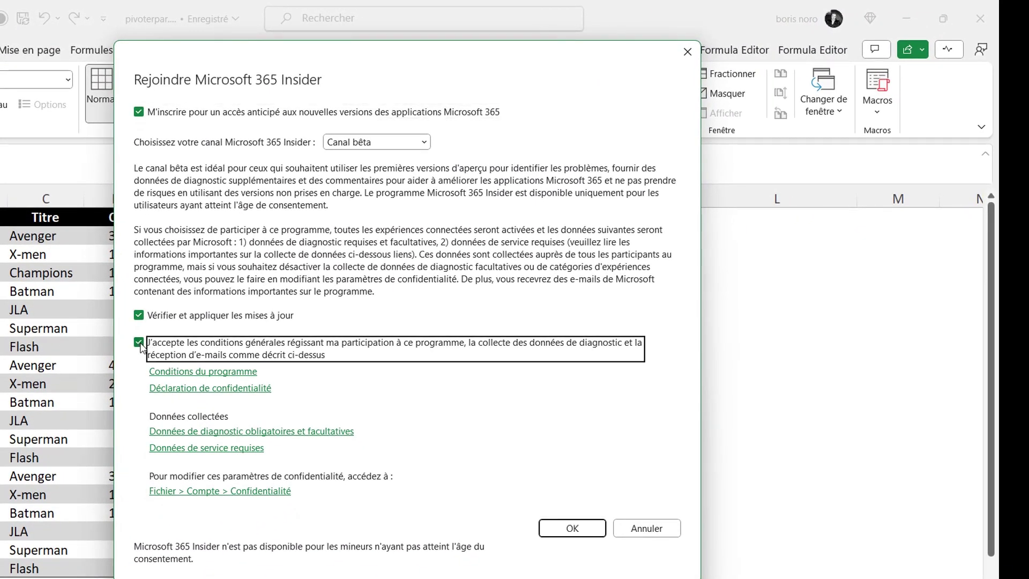
pyautogui.click(573, 528)
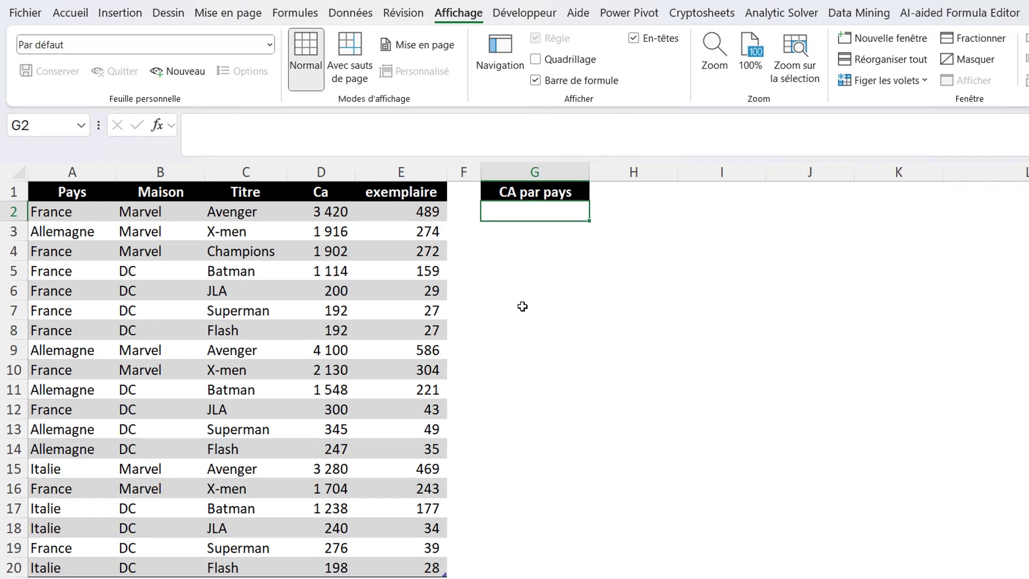
# Step: Enter =GROUPER.PAR(data[Pays];data[Ca];SOMME) in G2 to total Ca per country
pyautogui.write('=GROUPER.PAR(')
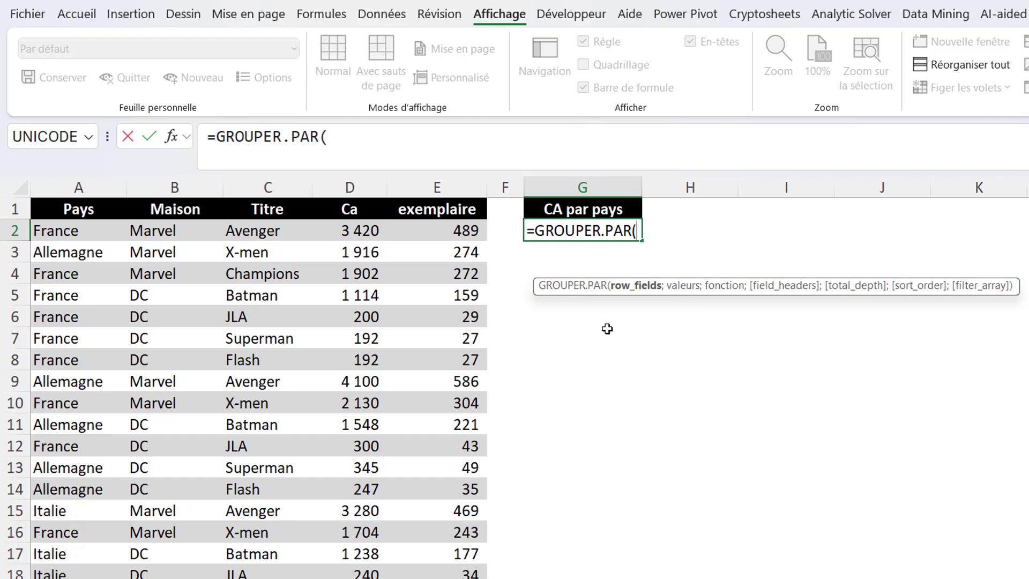
pyautogui.click(74, 199)
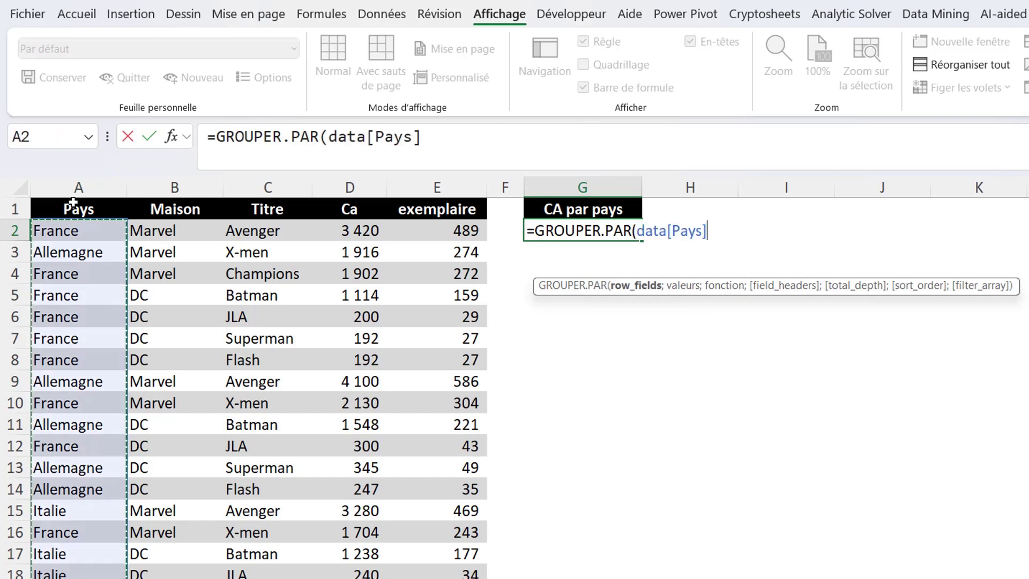
pyautogui.write(';')
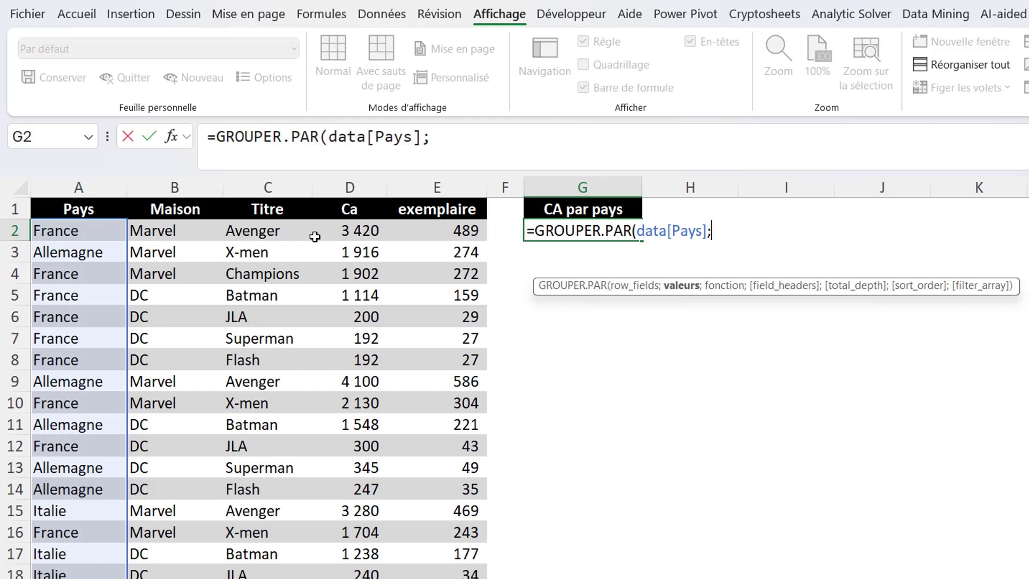
pyautogui.click(344, 198)
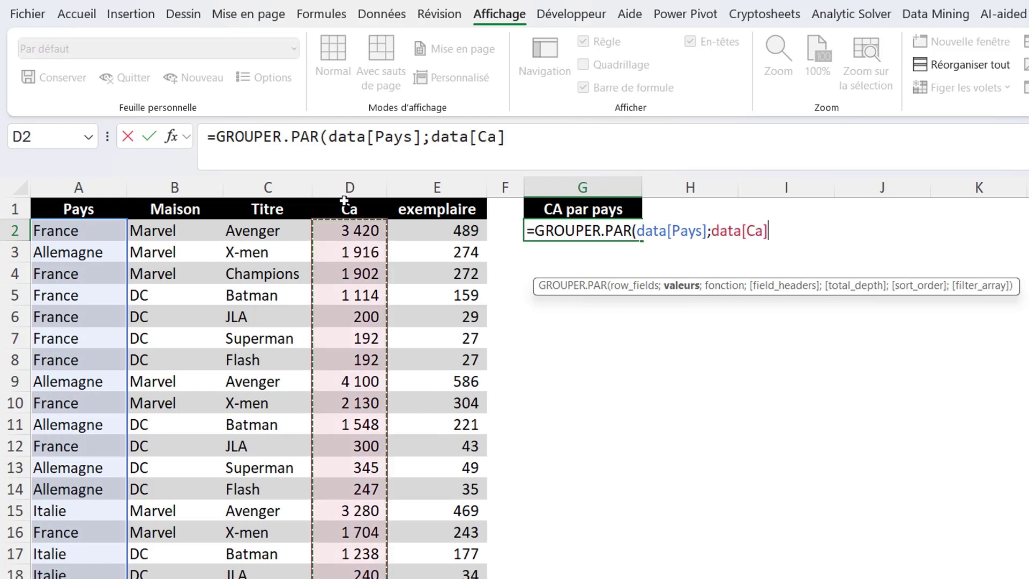
pyautogui.write(';')
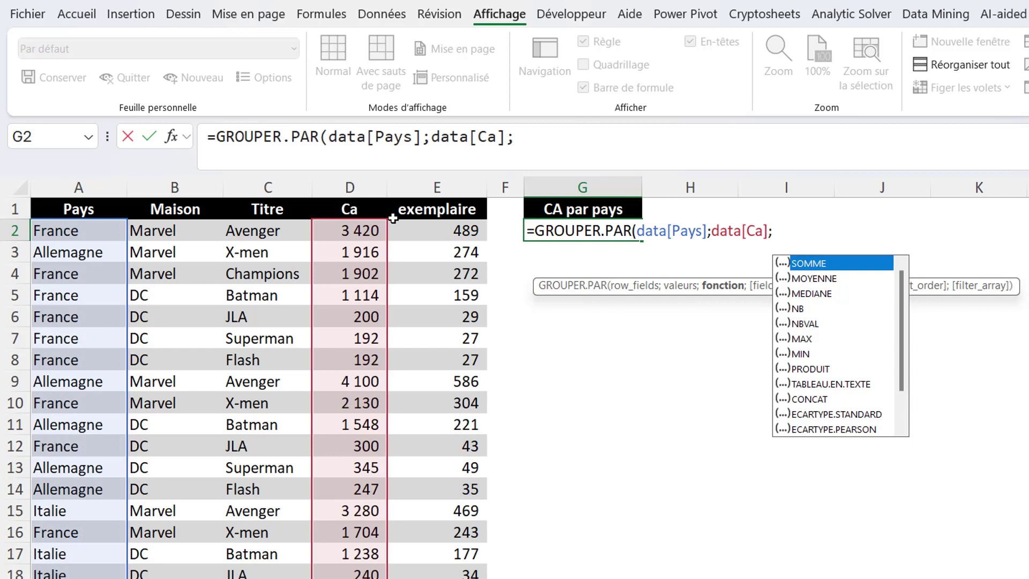
pyautogui.doubleClick(815, 263)
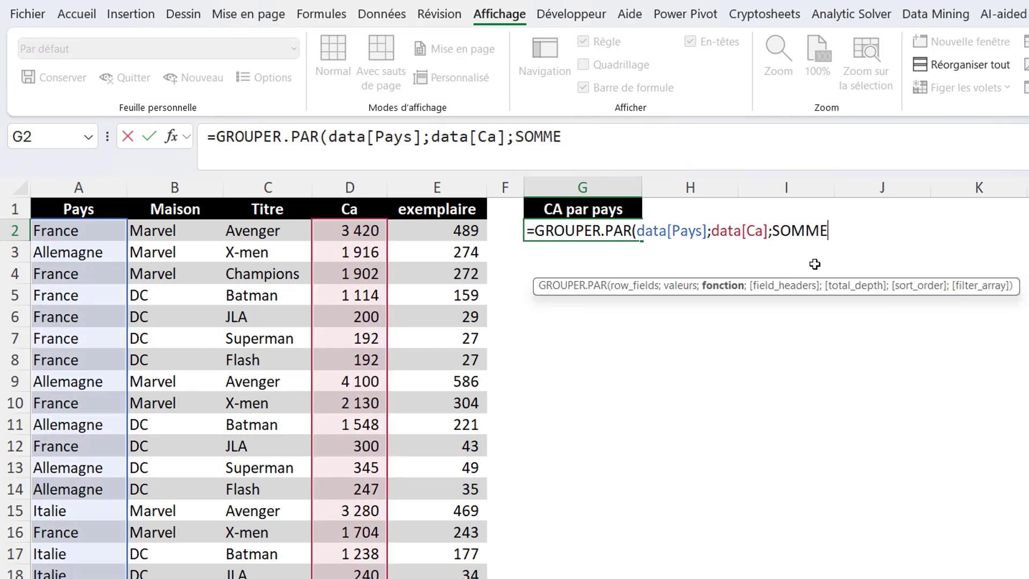
pyautogui.write(')')
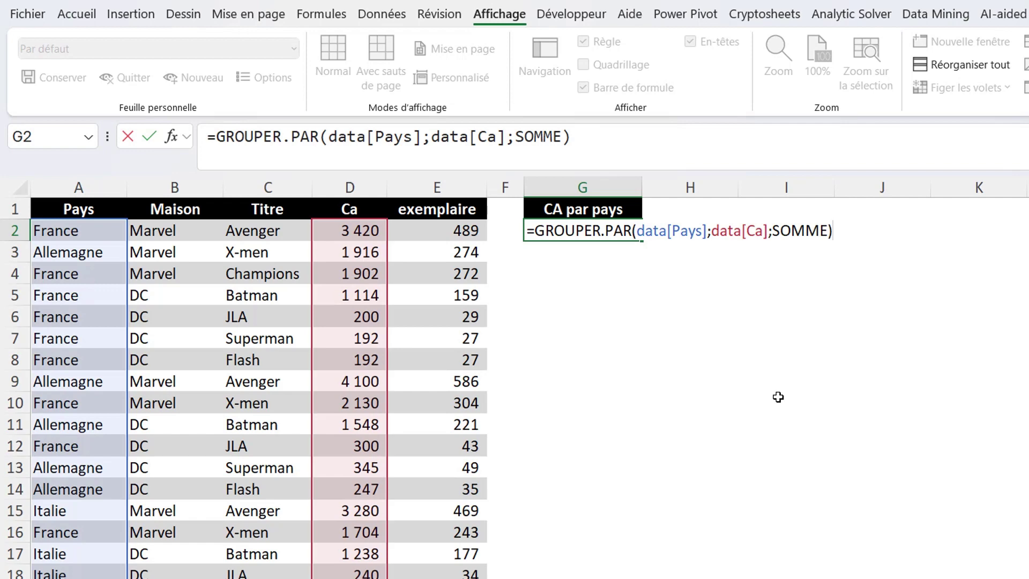
pyautogui.press('Return')
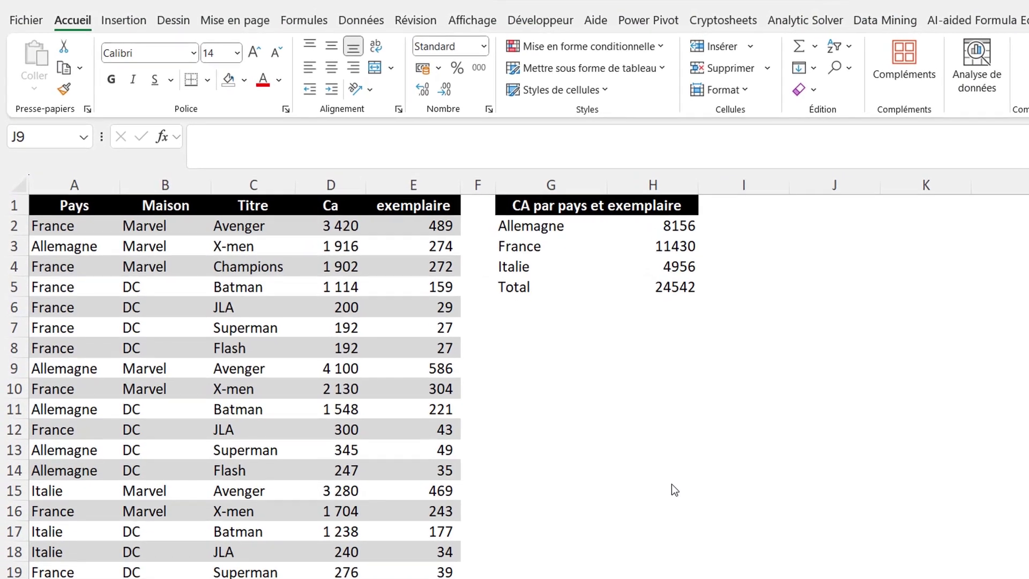
# Step: Change the G2 formula's values argument to cover both the Ca and exemplaire columns
pyautogui.doubleClick(585, 240)
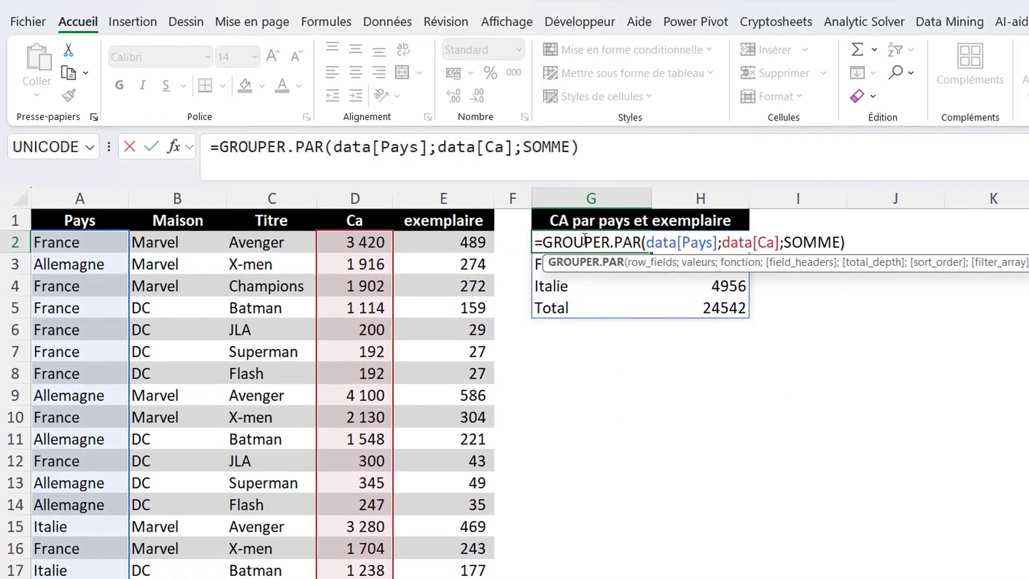
pyautogui.click(510, 148)
pyautogui.press('BackSpace')
pyautogui.press('BackSpace')
pyautogui.press('BackSpace')
pyautogui.press('BackSpace')
pyautogui.press('BackSpace')
pyautogui.press('BackSpace')
pyautogui.press('BackSpace')
pyautogui.press('BackSpace')
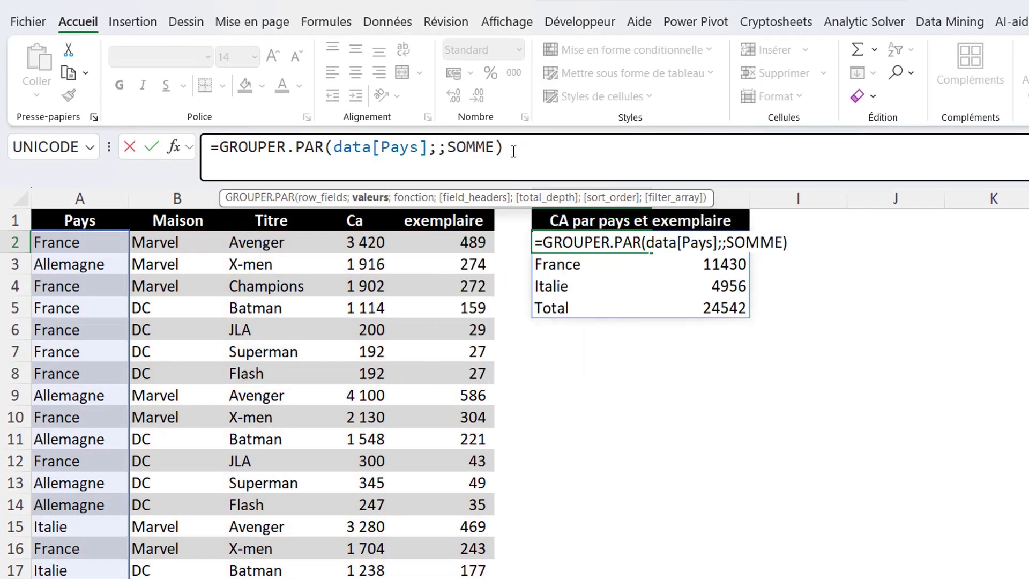
pyautogui.click(357, 209)
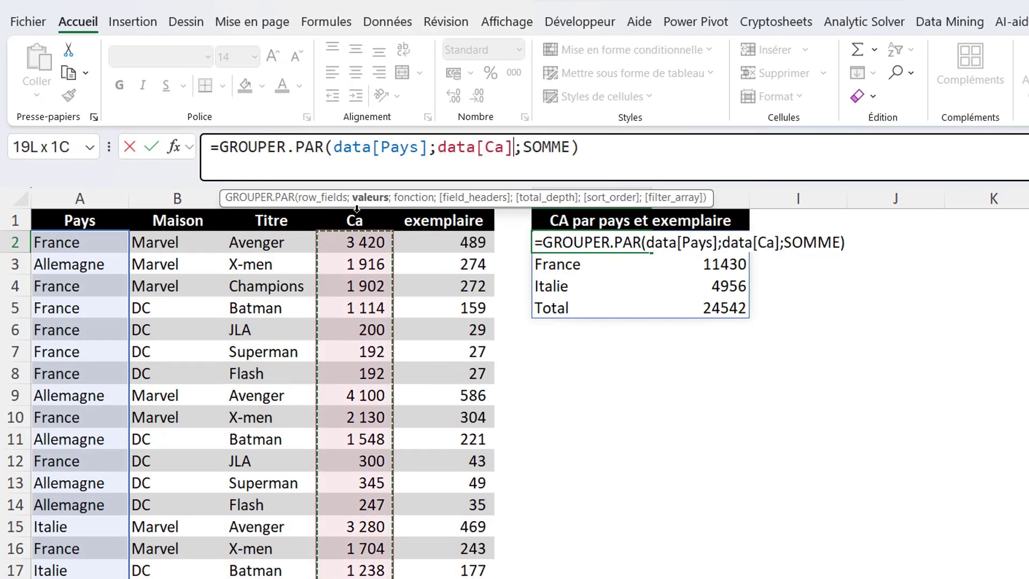
pyautogui.moveTo(357, 209); pyautogui.dragTo(407, 212)
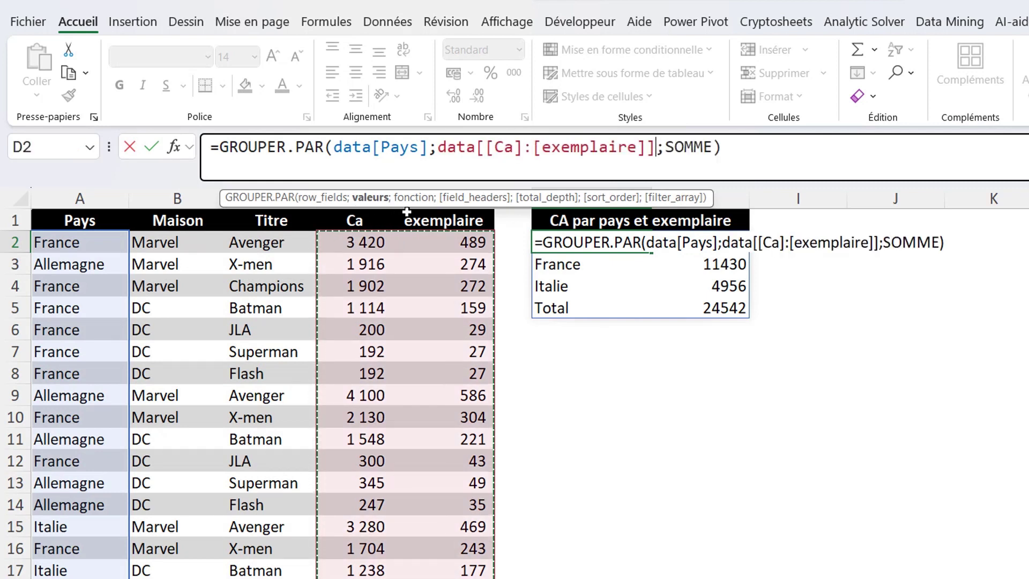
pyautogui.press('Return')
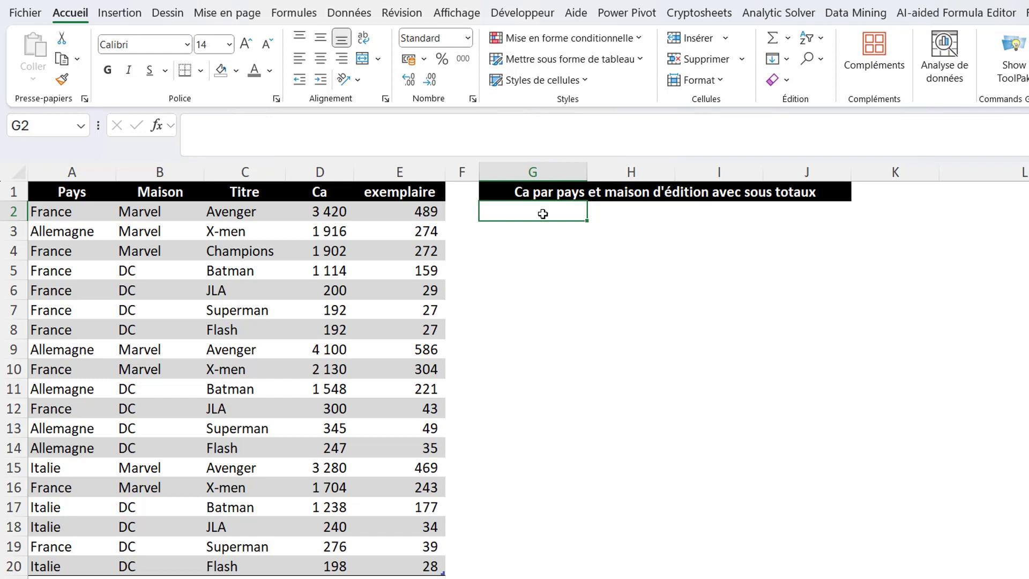
# Step: Start a GROUPER.PAR in G2 grouping by Pays and Maison, summing Ca with SOMME, headers option 3
pyautogui.write('=GROUPER.PAR(')
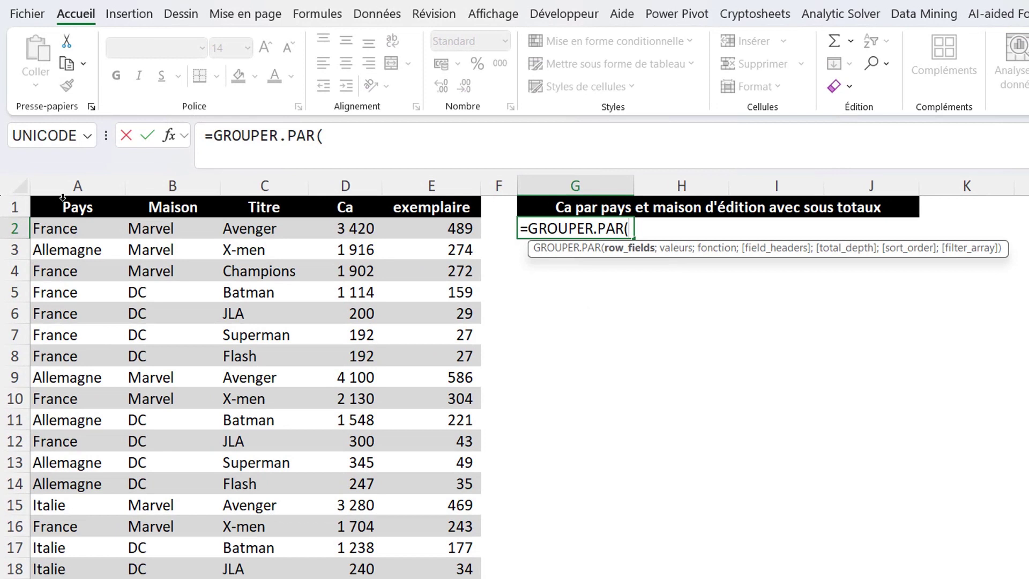
pyautogui.click(62, 202)
pyautogui.click(63, 201)
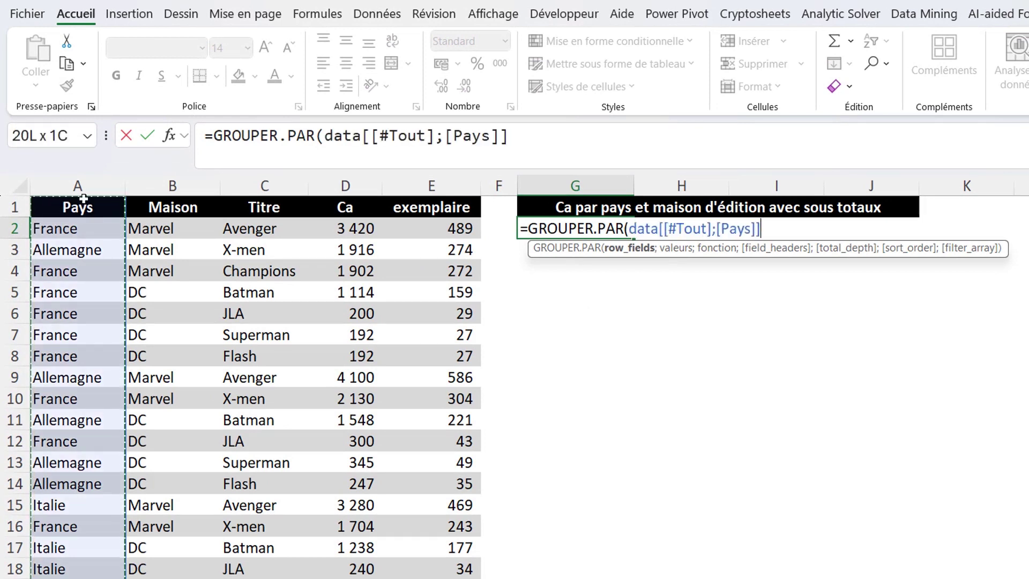
pyautogui.moveTo(111, 199); pyautogui.dragTo(133, 195)
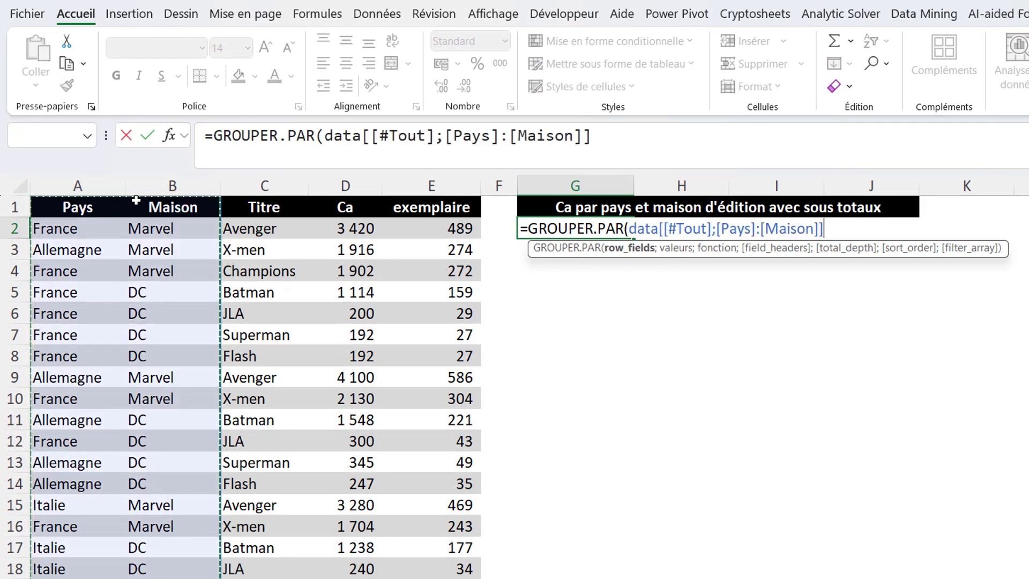
pyautogui.write(';')
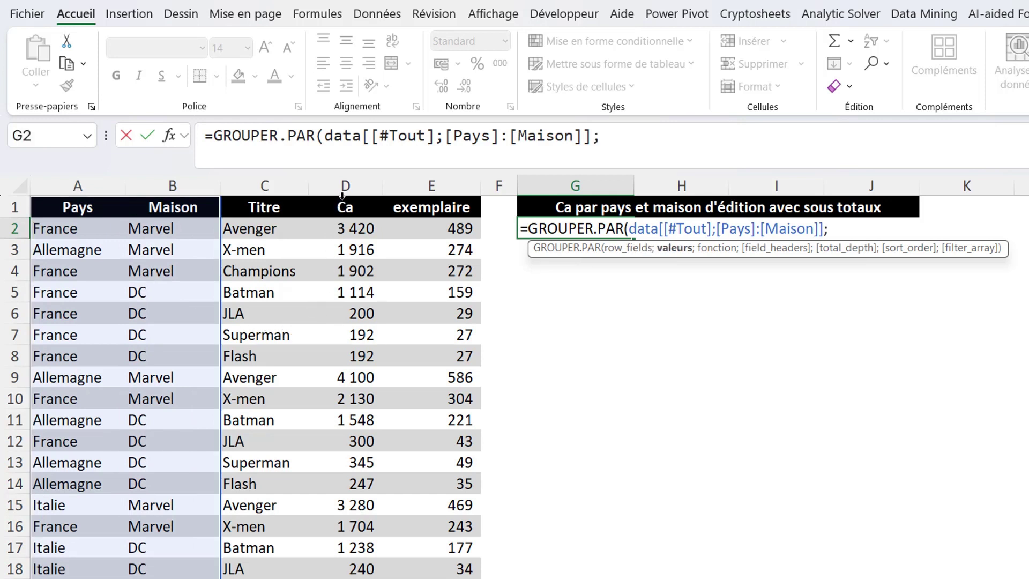
pyautogui.click(342, 201)
pyautogui.write(';')
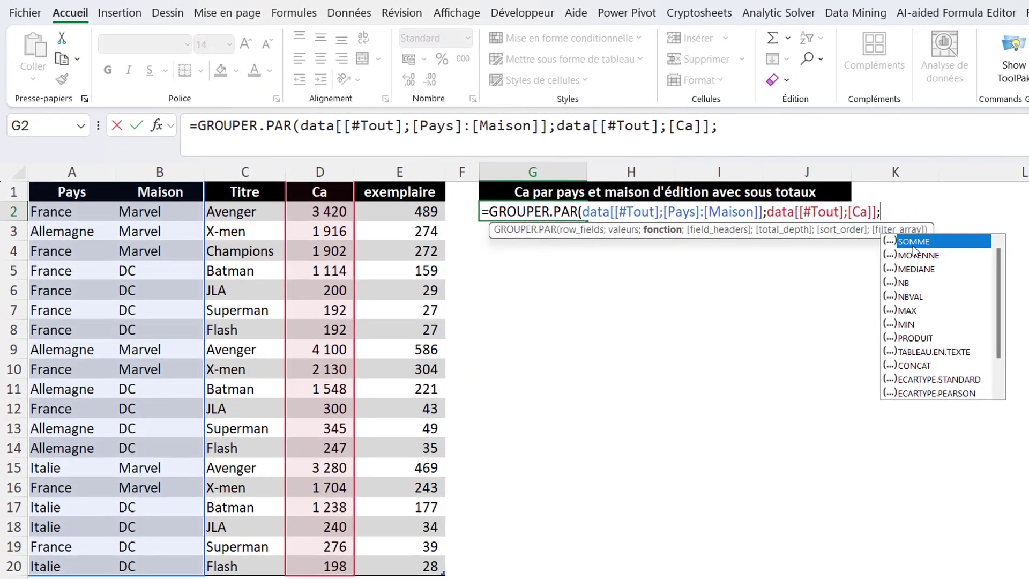
pyautogui.doubleClick(913, 244)
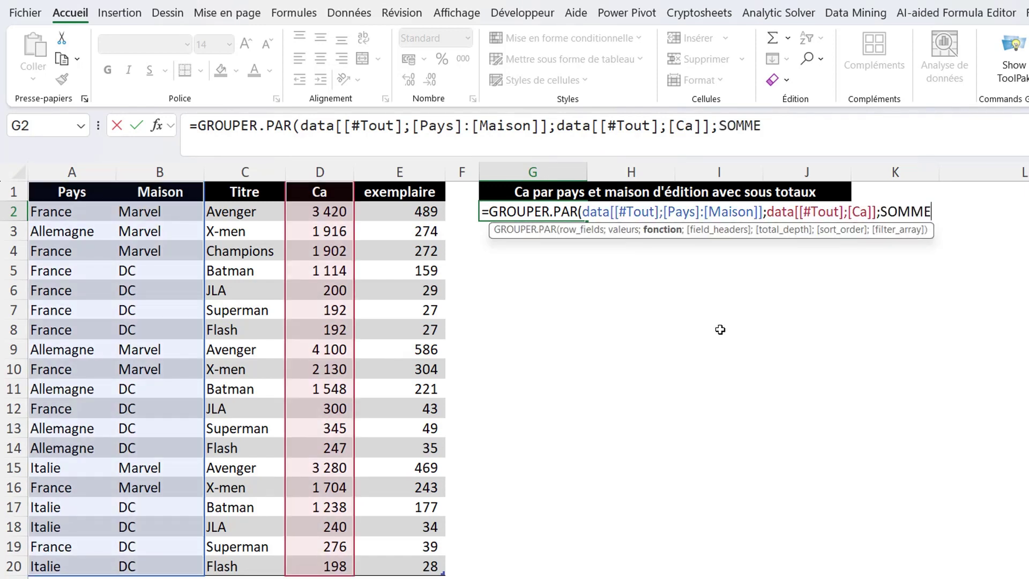
pyautogui.write(';')
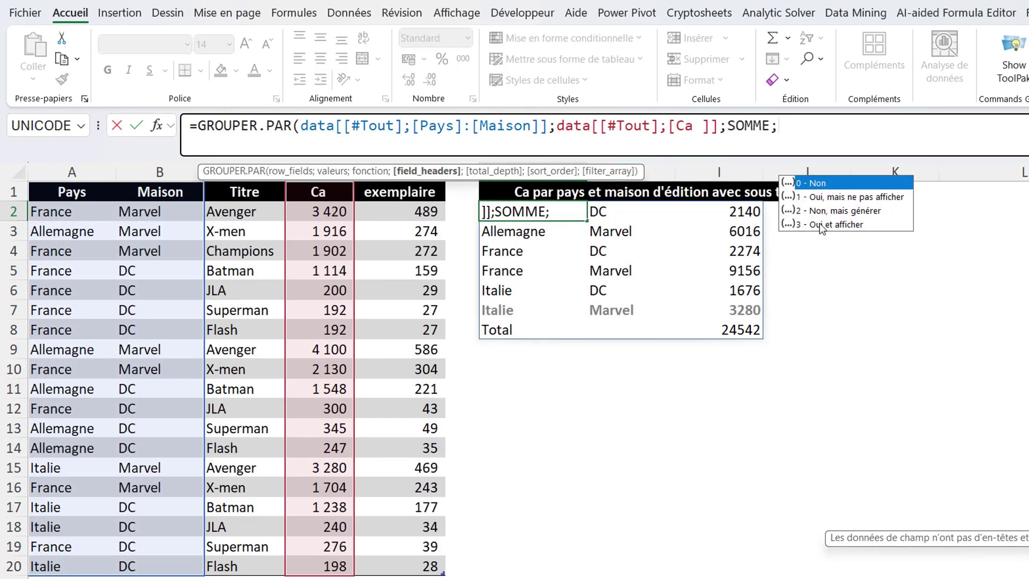
pyautogui.write('3')
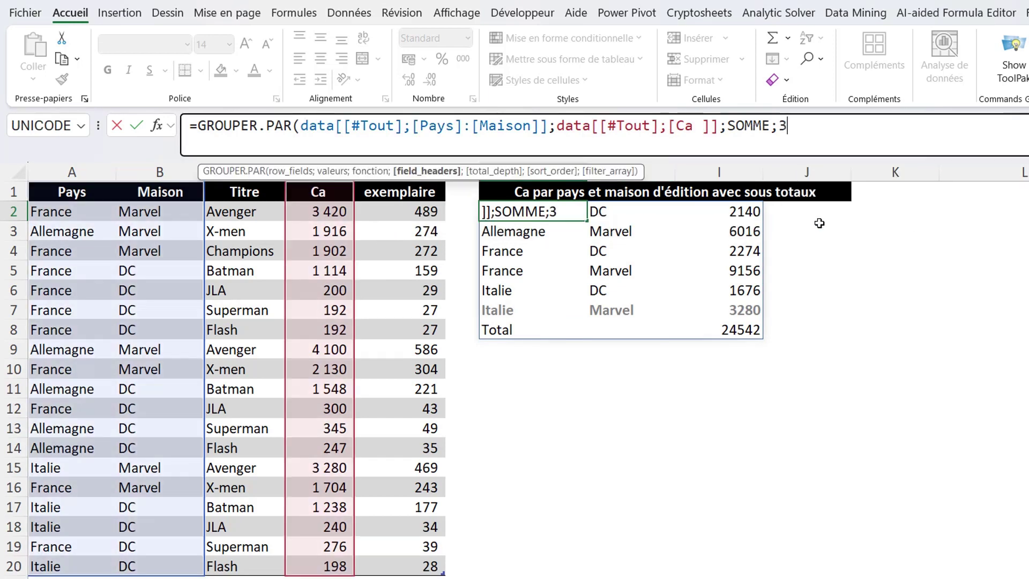
pyautogui.write(';')
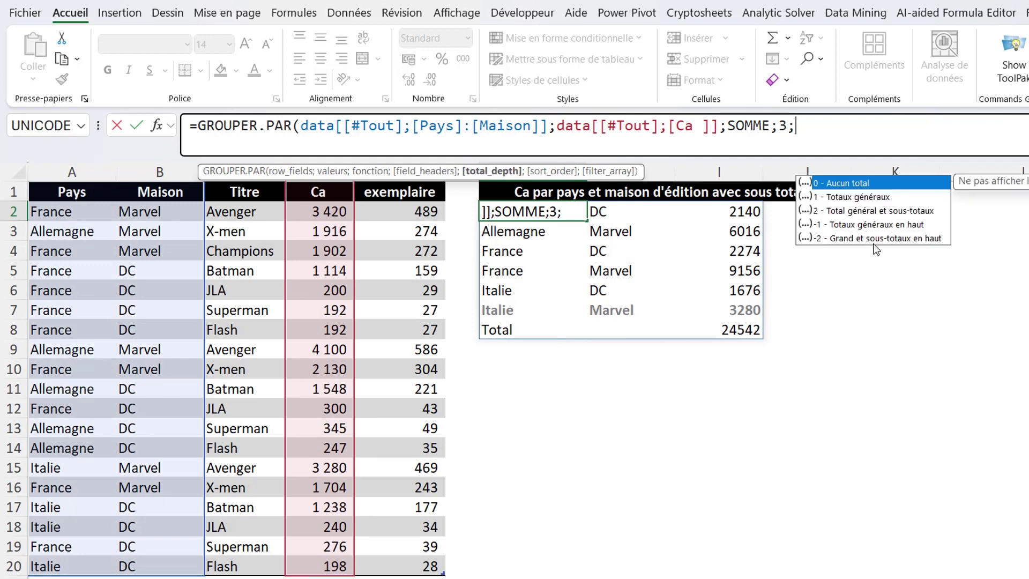
# Step: Finish the formula with '2 - Total général et sous-totaux' and sort option 1
pyautogui.doubleClick(867, 211)
pyautogui.write(';')
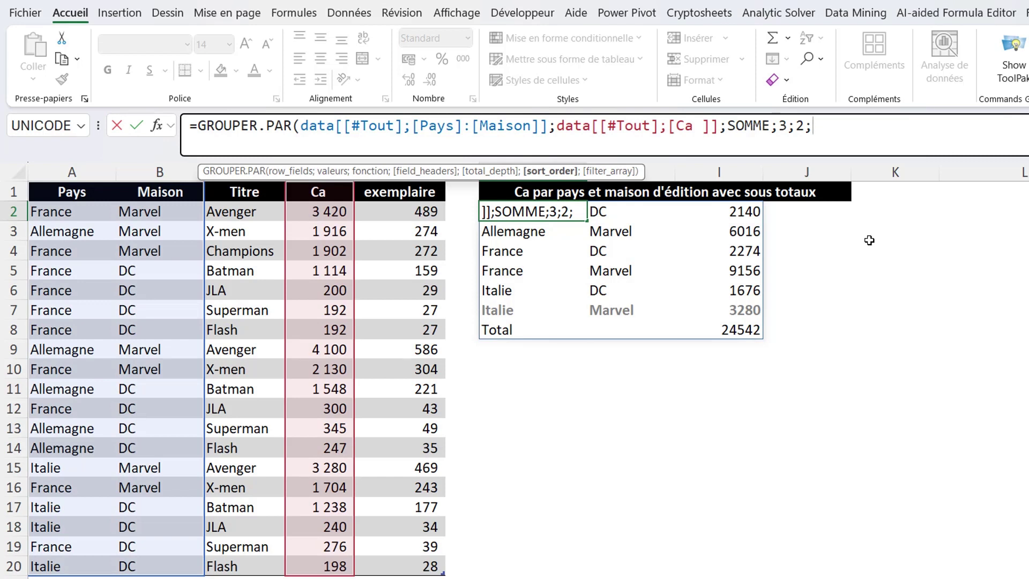
pyautogui.write('1')
pyautogui.write(')')
pyautogui.press('Return')
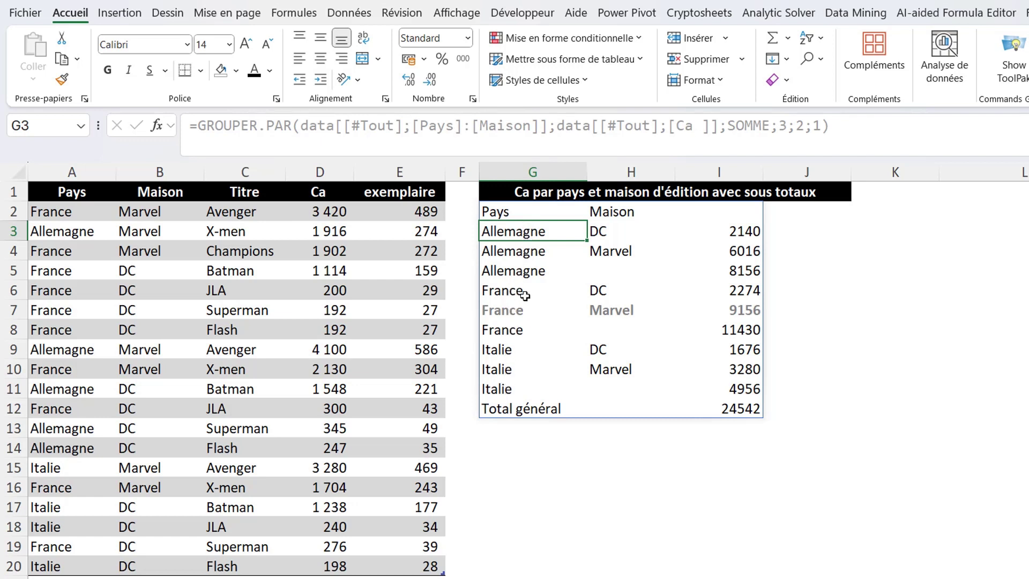
# Step: Highlight the Allemagne, France and Italie subtotal rows and the Pays/Maison header row
pyautogui.moveTo(514, 272); pyautogui.dragTo(713, 283)
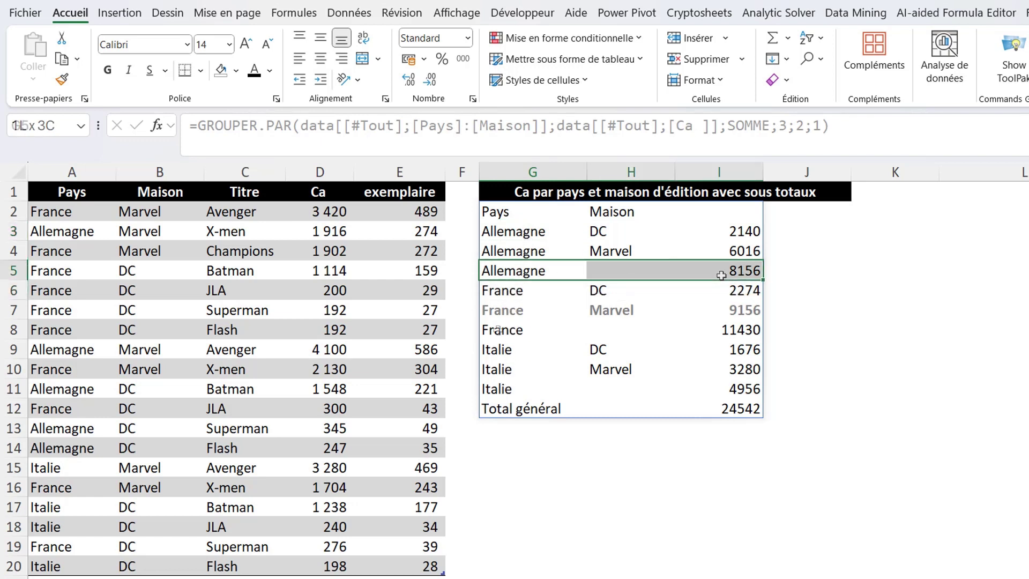
pyautogui.moveTo(510, 330); pyautogui.dragTo(731, 333)
pyautogui.moveTo(492, 390); pyautogui.dragTo(733, 393)
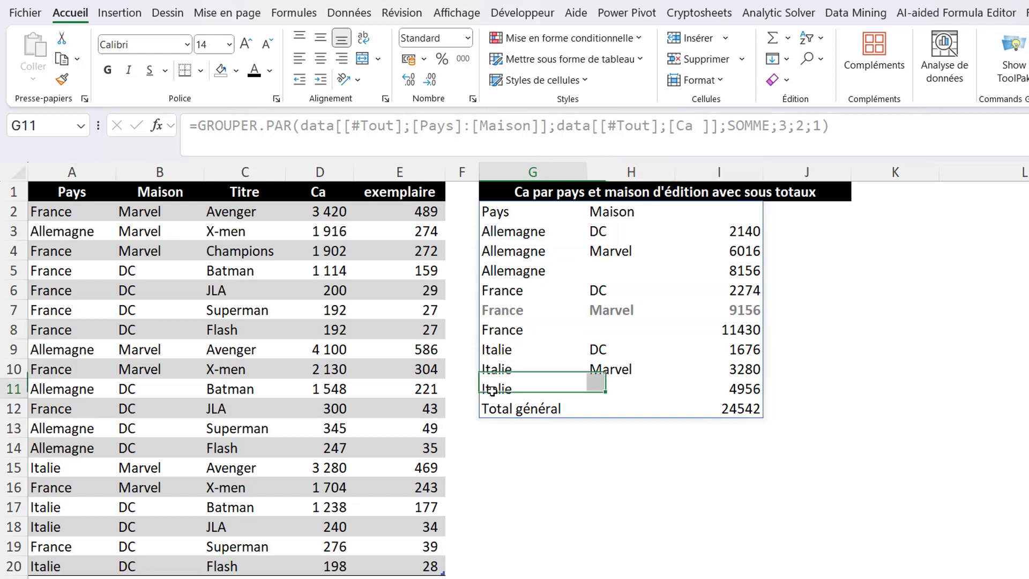
pyautogui.click(919, 351)
pyautogui.click(570, 217)
pyautogui.moveTo(570, 216); pyautogui.dragTo(703, 219)
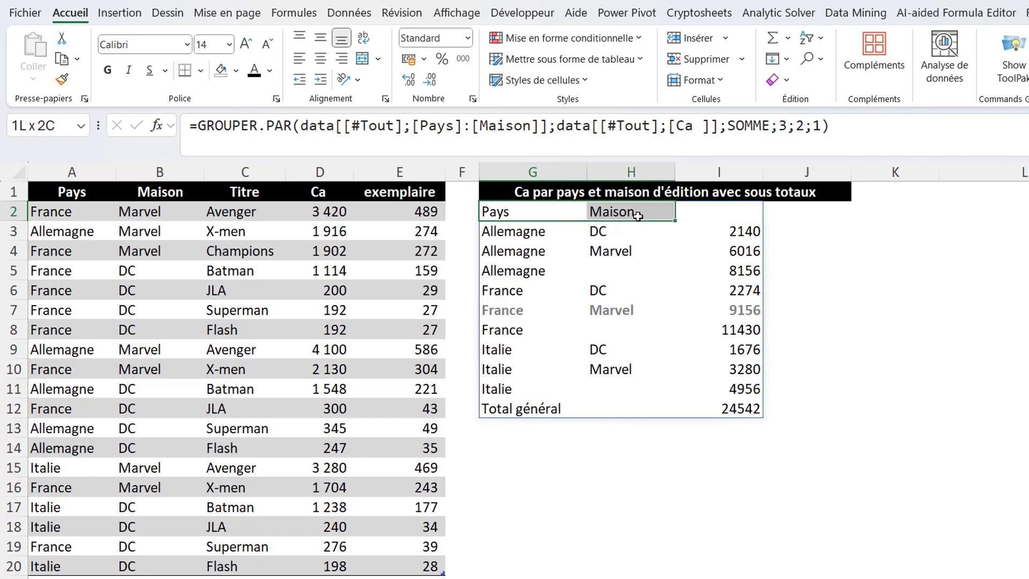
pyautogui.click(871, 356)
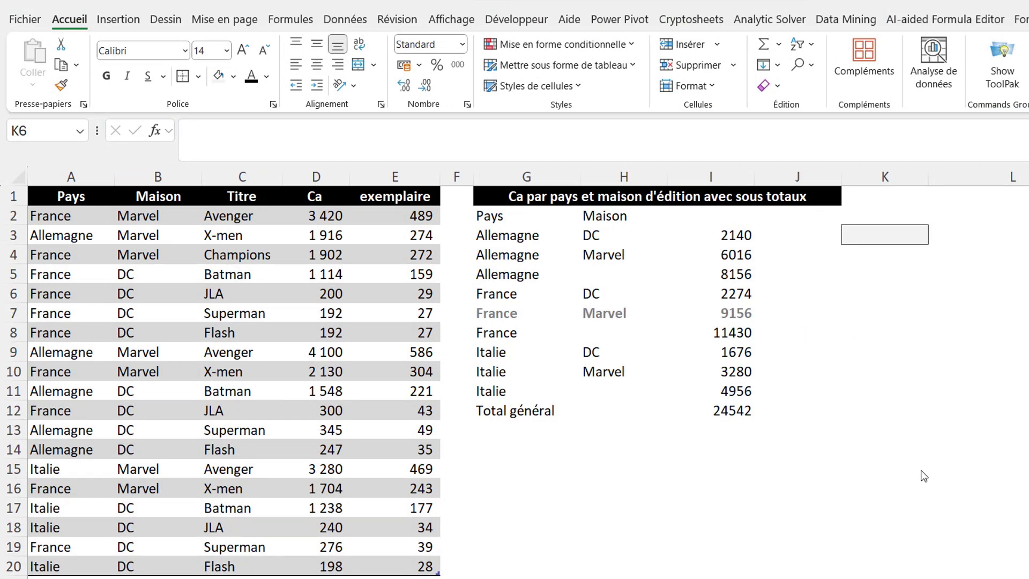
# Step: Add a filter excluding "Allemagne" via data[[#Tout];[Pays]]<>"Allemagne" to the G2 formula
pyautogui.click(520, 217)
pyautogui.click(834, 133)
pyautogui.press('BackSpace')
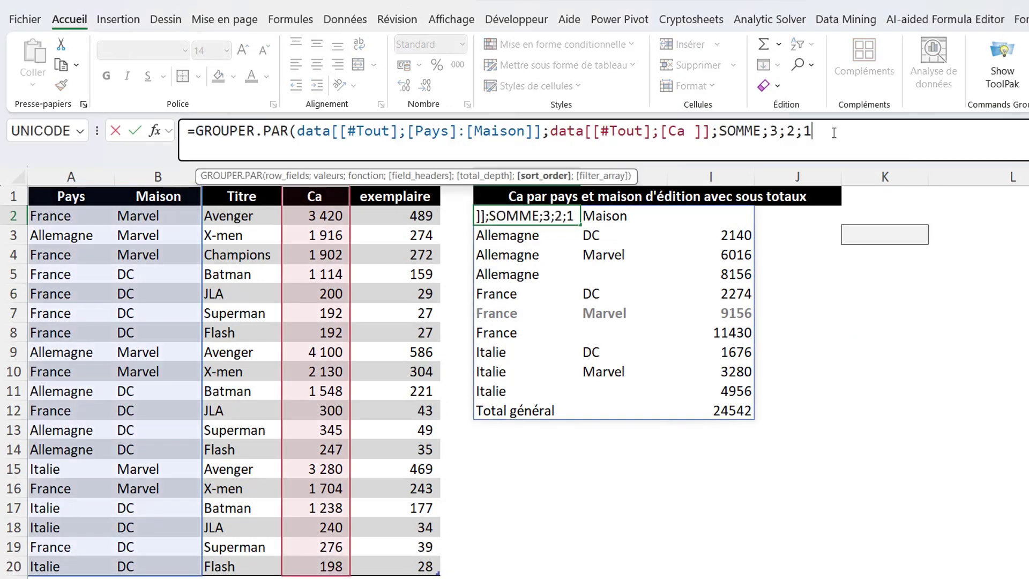
pyautogui.write(';')
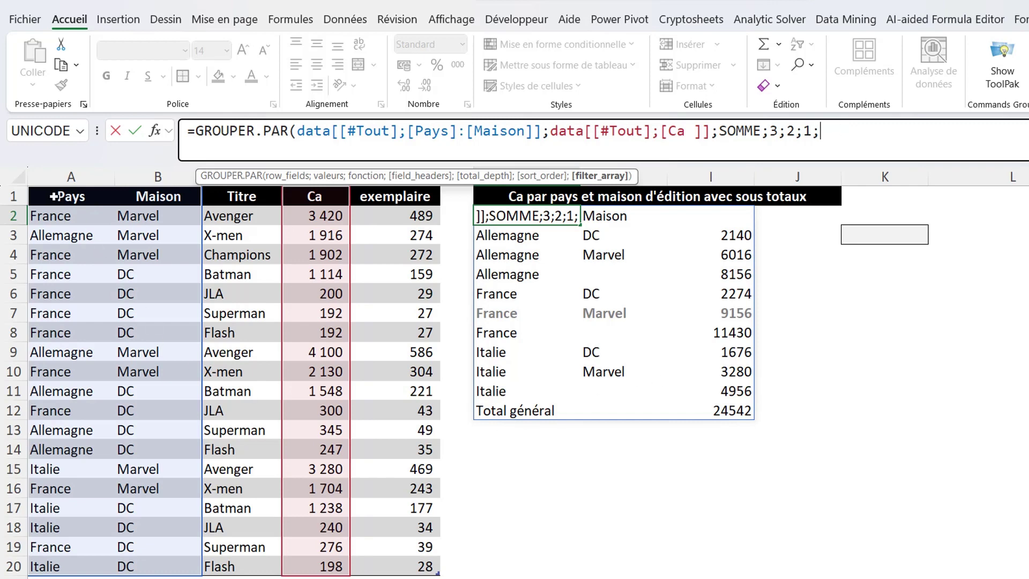
pyautogui.click(58, 187)
pyautogui.click(58, 186)
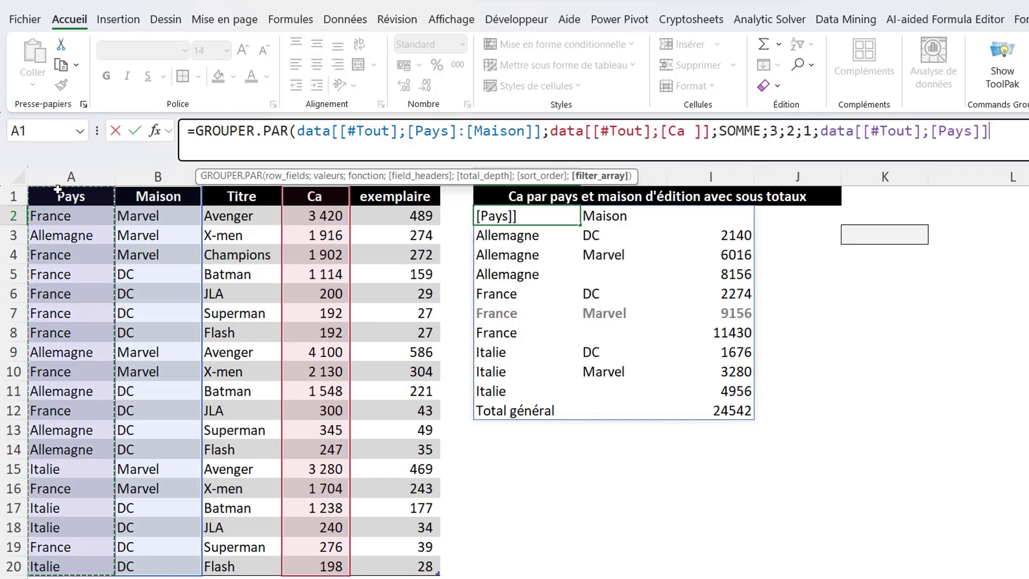
pyautogui.write('<>')
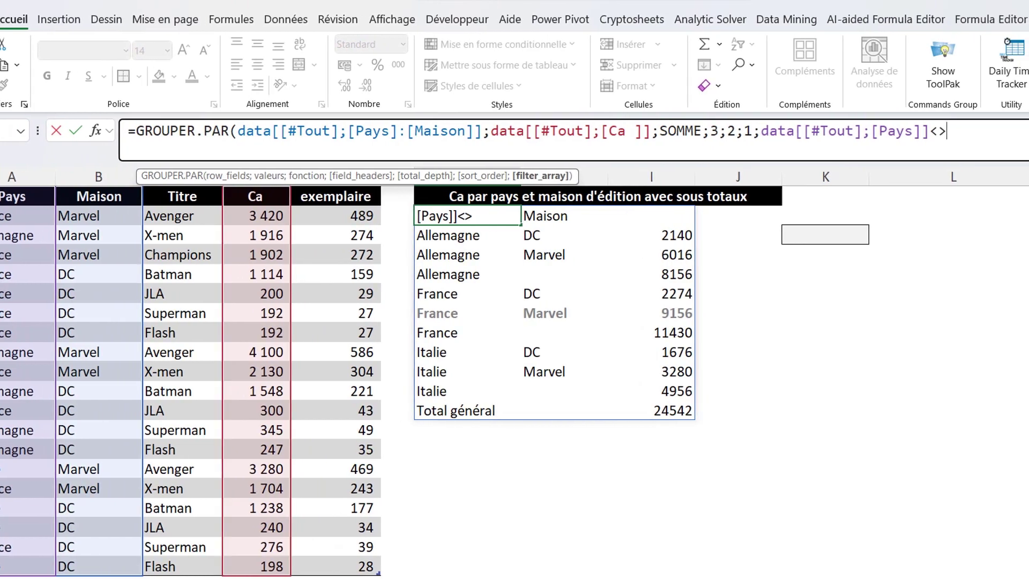
pyautogui.write('"Allemagne')
pyautogui.write('")')
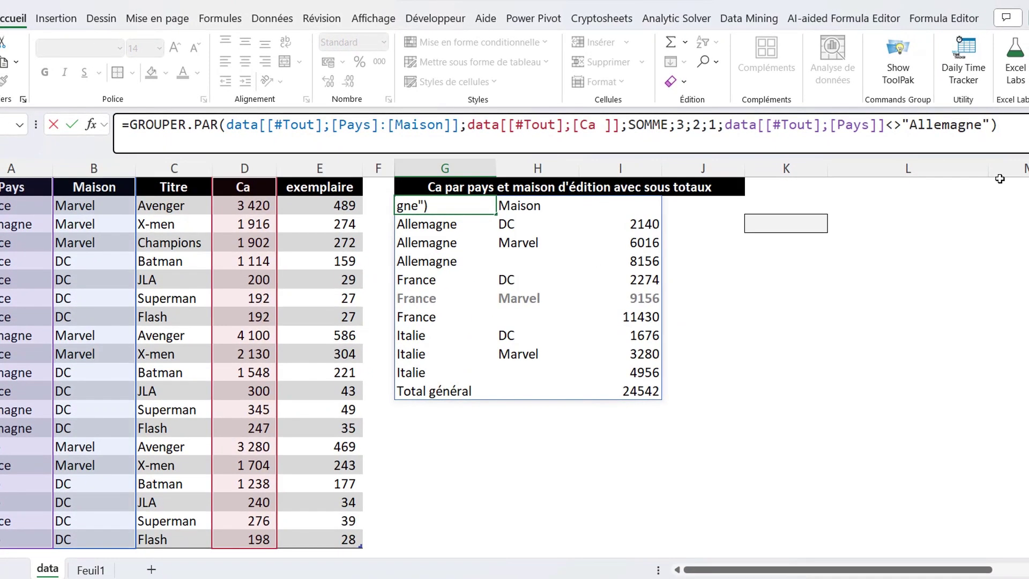
pyautogui.press('Return')
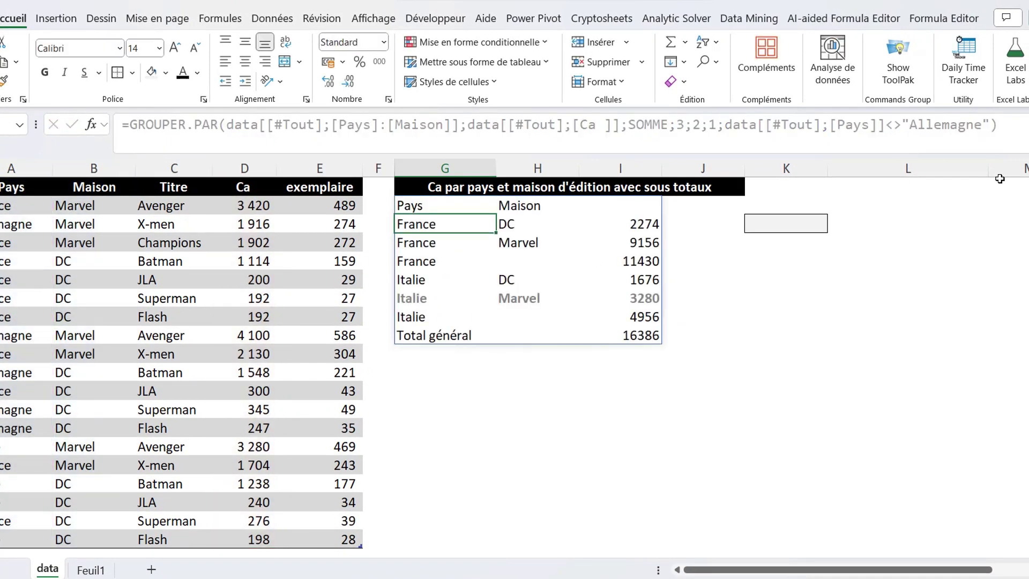
# Step: Replace the hard-coded "Allemagne" in the filter with a reference to criterion cell K3
pyautogui.press('Up')
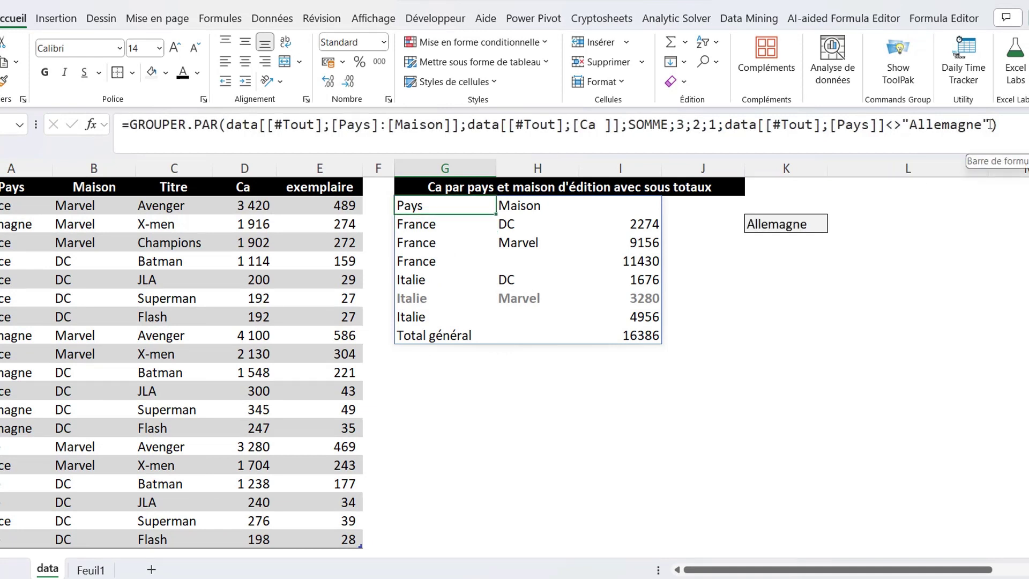
pyautogui.click(1015, 129)
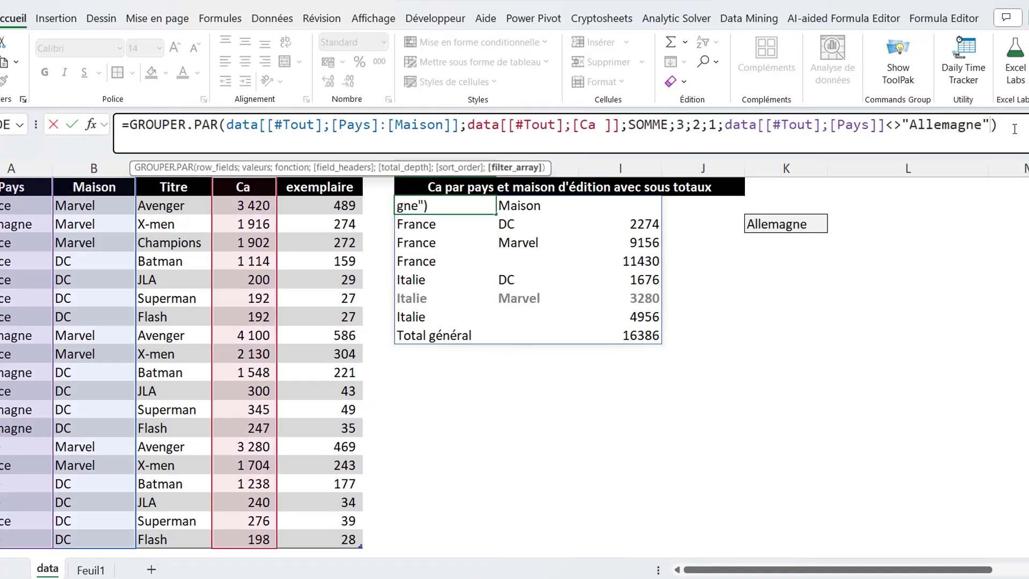
pyautogui.press('BackSpace')
pyautogui.press('BackSpace')
pyautogui.press('BackSpace')
pyautogui.press('BackSpace')
pyautogui.press('BackSpace')
pyautogui.press('BackSpace')
pyautogui.press('BackSpace')
pyautogui.press('BackSpace')
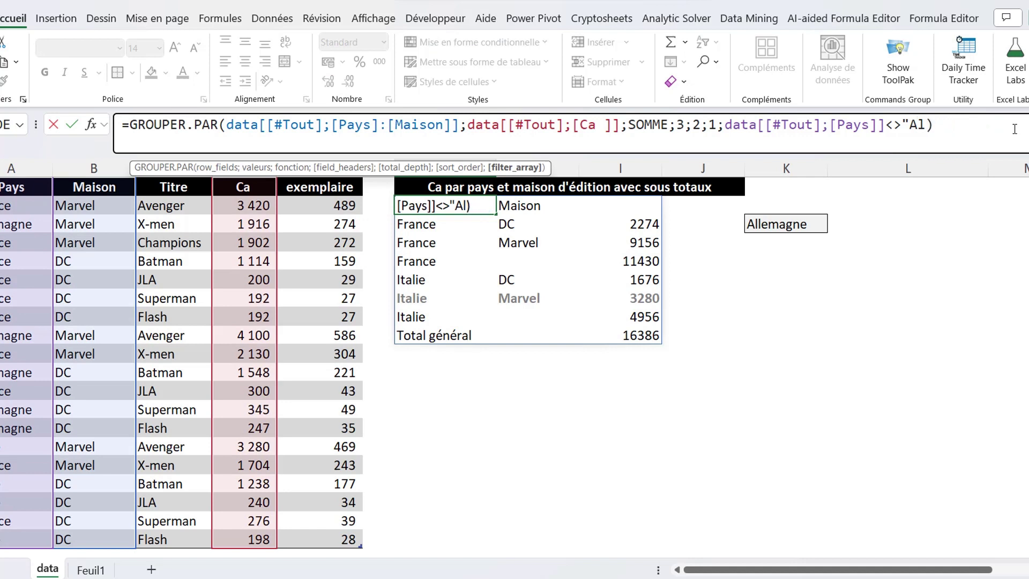
pyautogui.press('BackSpace')
pyautogui.press('BackSpace')
pyautogui.press('BackSpace')
pyautogui.click(765, 226)
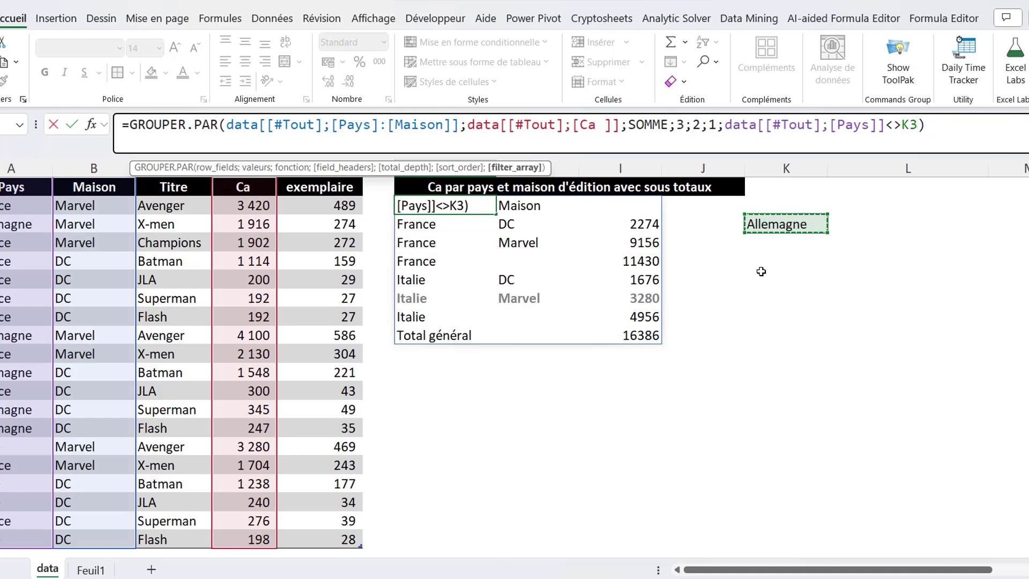
pyautogui.press('Return')
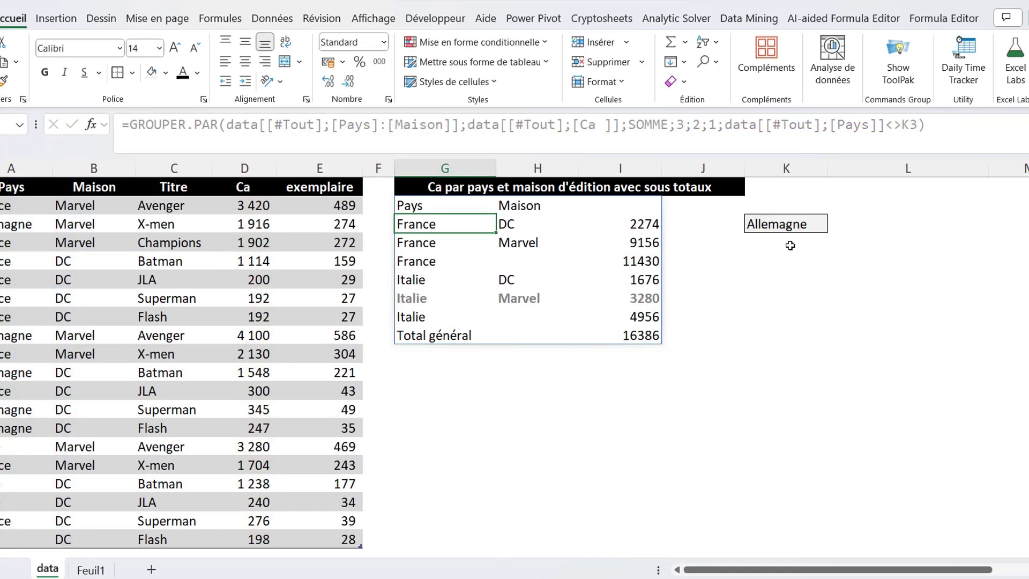
# Step: Switch the K3 excluded-country dropdown to Italie, then to France
pyautogui.click(807, 225)
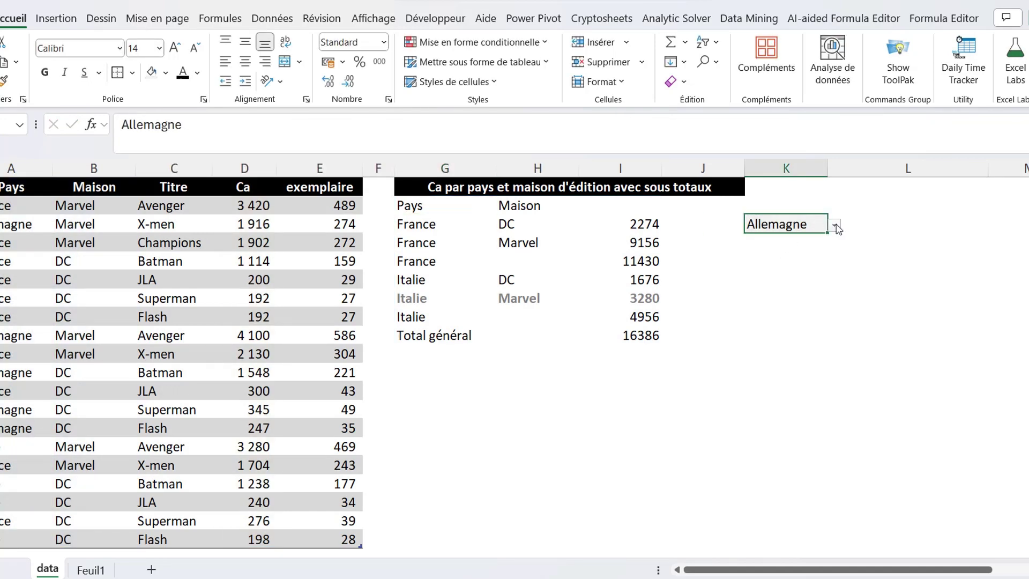
pyautogui.click(835, 225)
pyautogui.click(809, 270)
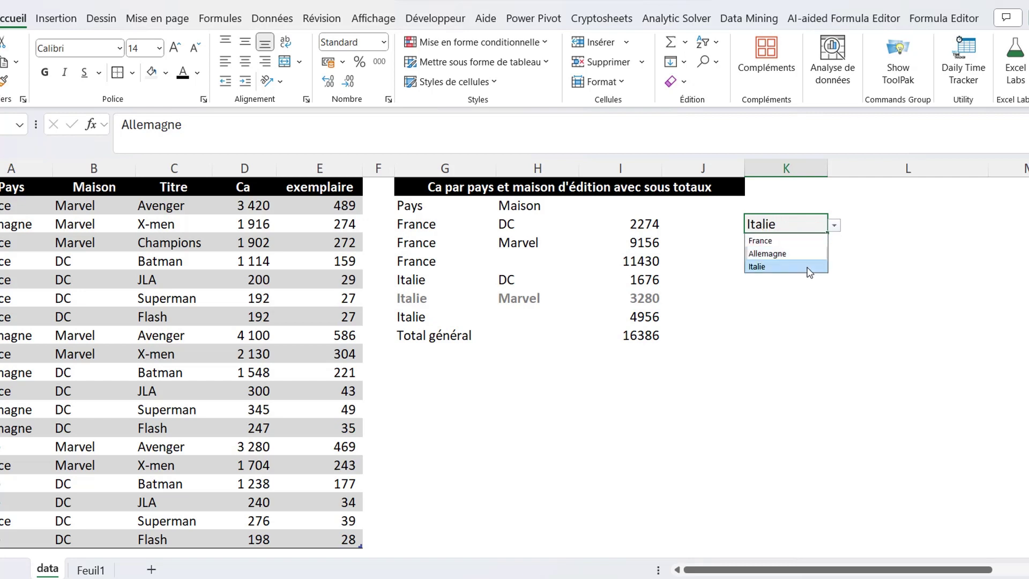
pyautogui.click(834, 226)
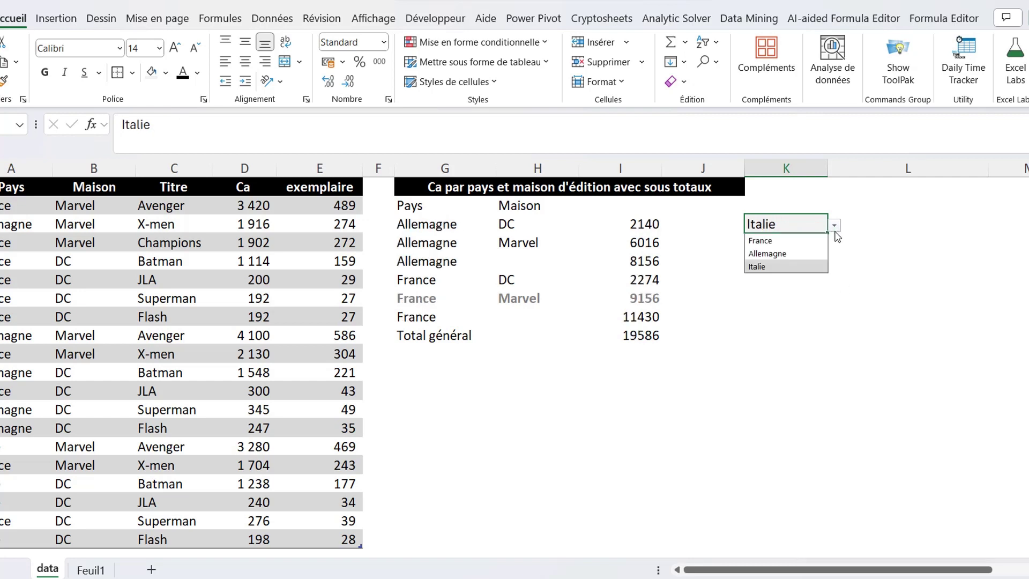
pyautogui.click(815, 240)
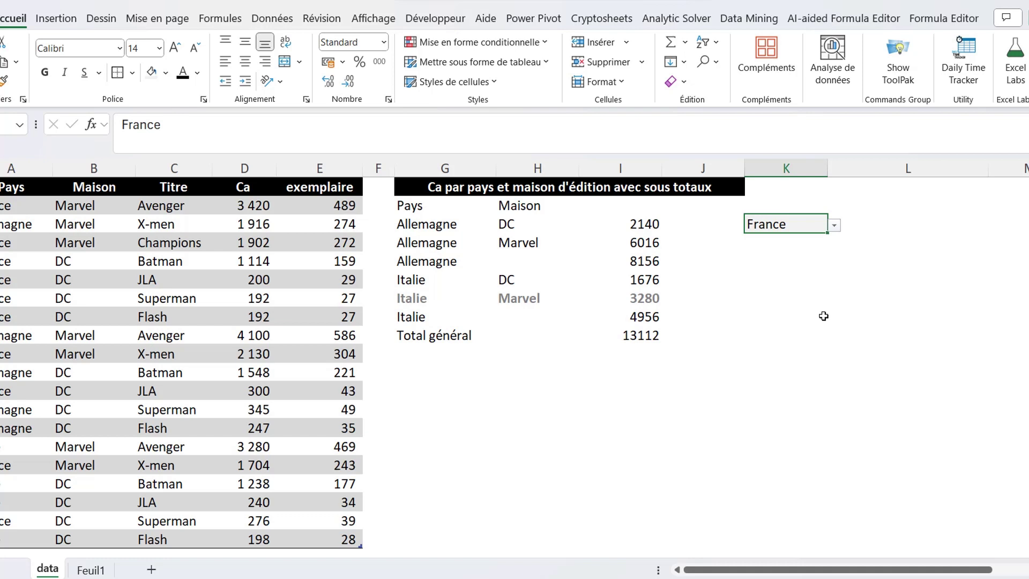
# Step: Change the X-men Ca value in D3 to 9999
pyautogui.click(822, 317)
pyautogui.click(247, 209)
pyautogui.write('4 000')
pyautogui.click(248, 222)
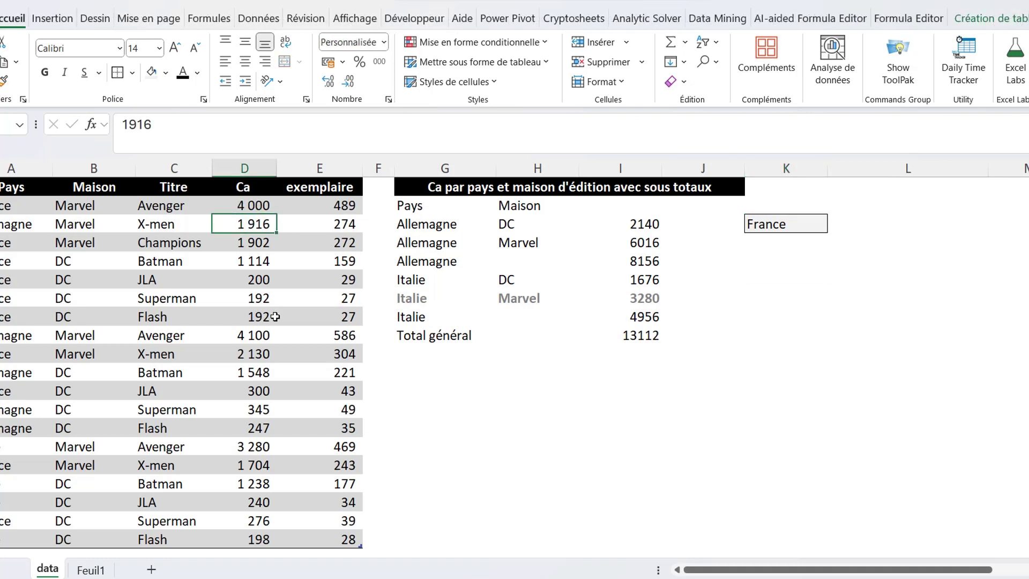
pyautogui.write('9999')
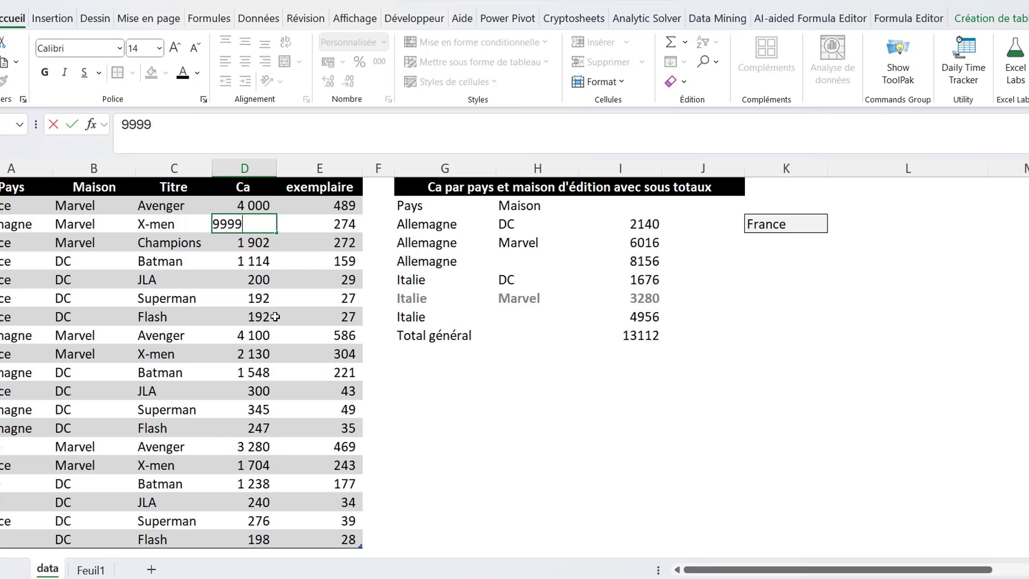
pyautogui.press('Return')
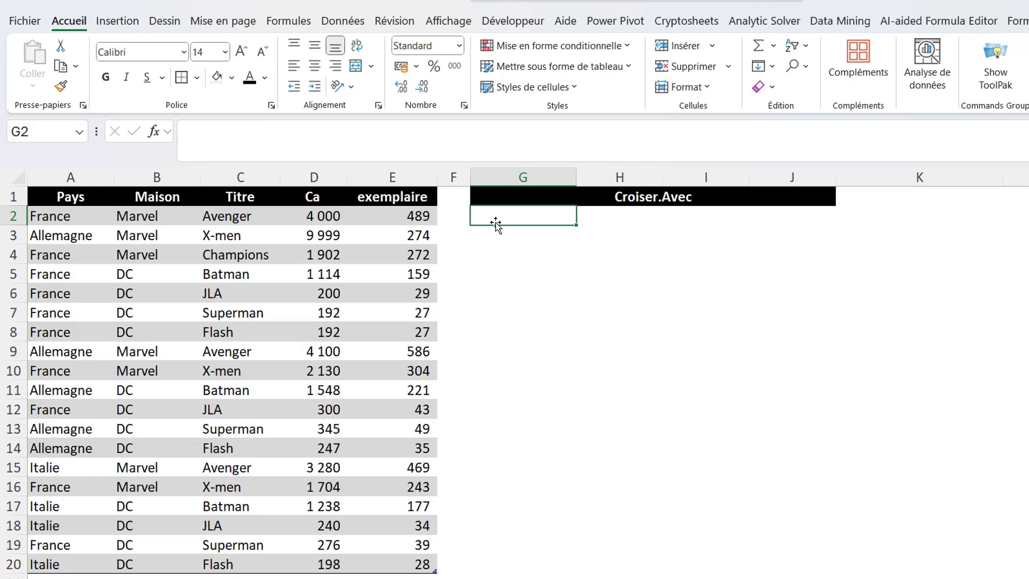
# Step: Start a CROISER.AVEC formula in G2 with Titre as rows and Pays as columns
pyautogui.hotkey('alt', 'h')
pyautogui.write('ac')
pyautogui.write('=cr')
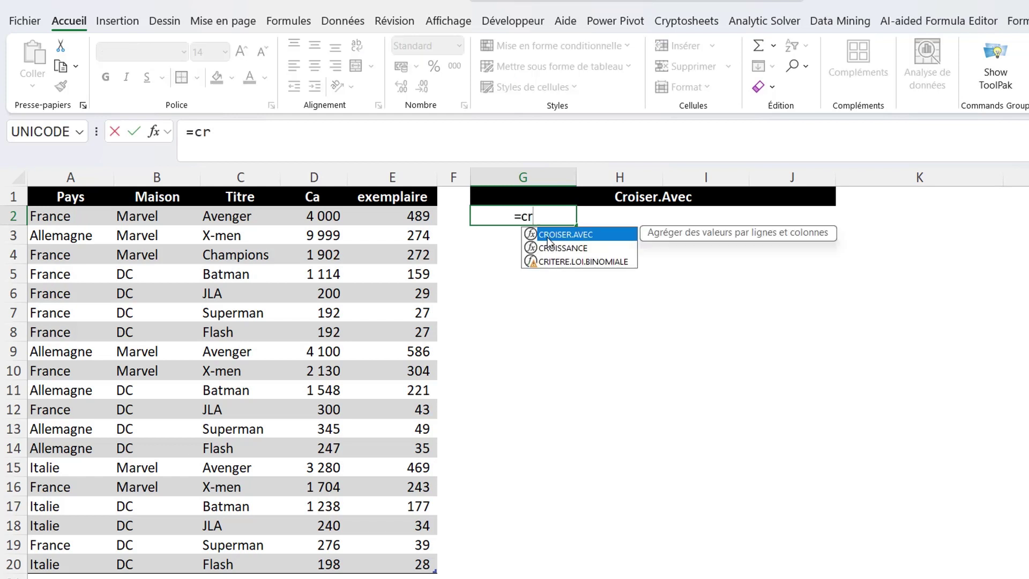
pyautogui.doubleClick(547, 234)
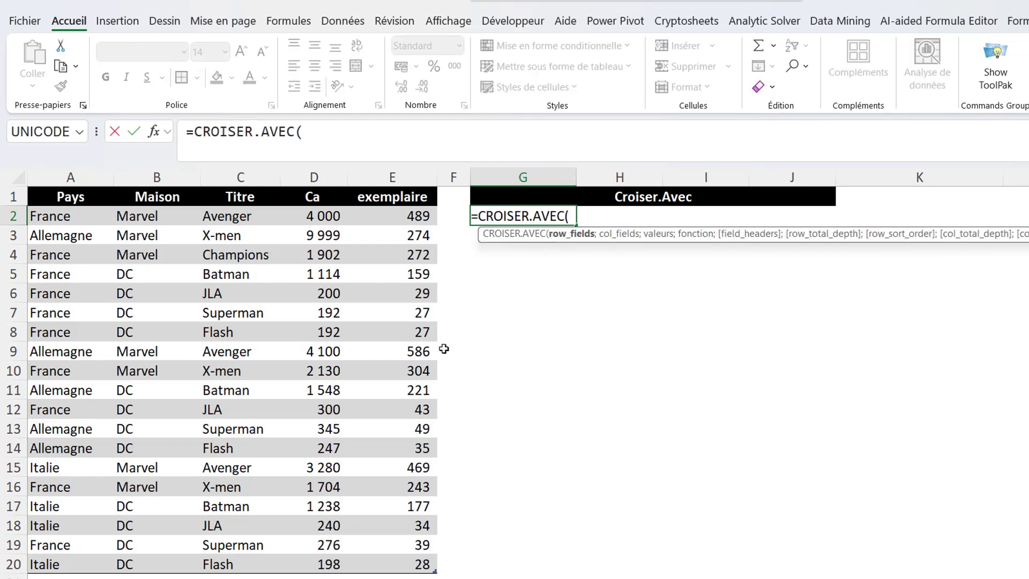
pyautogui.click(233, 188)
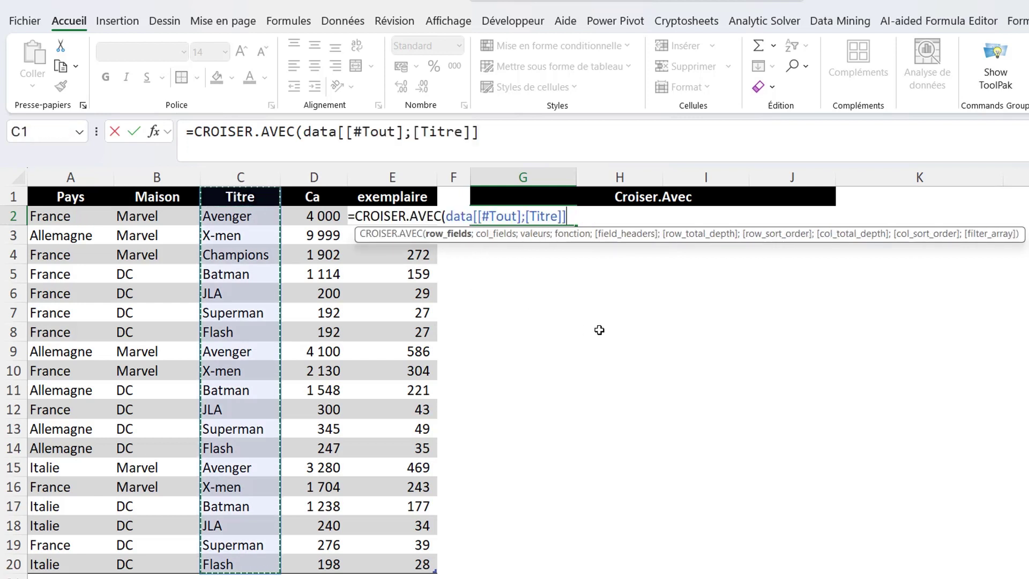
pyautogui.write(';')
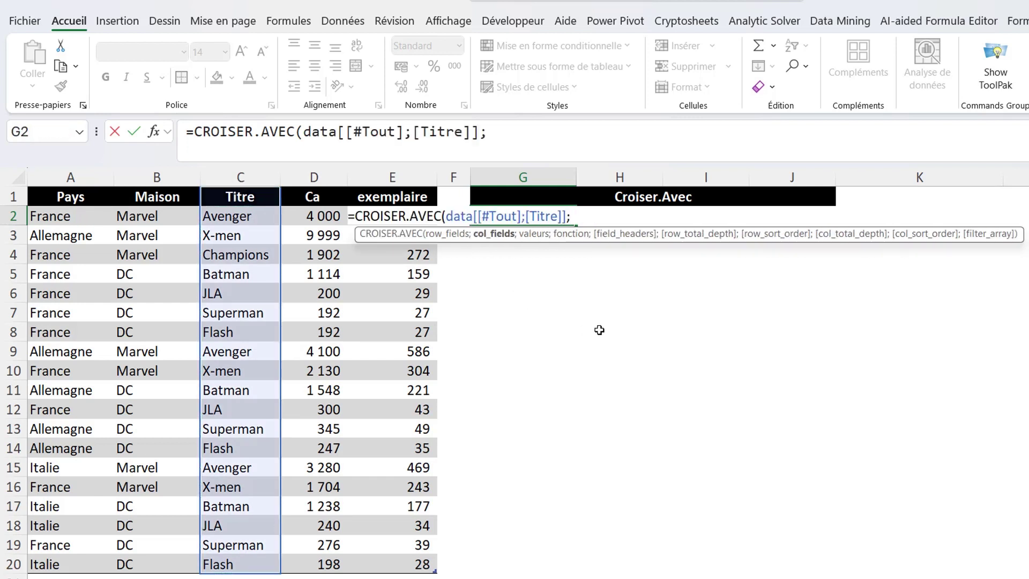
pyautogui.click(68, 193)
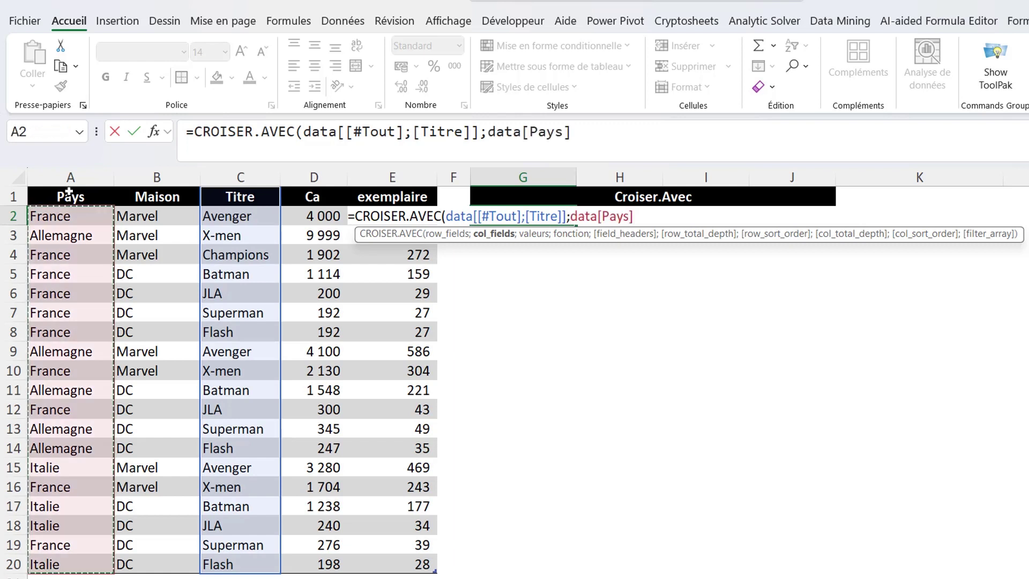
pyautogui.click(68, 193)
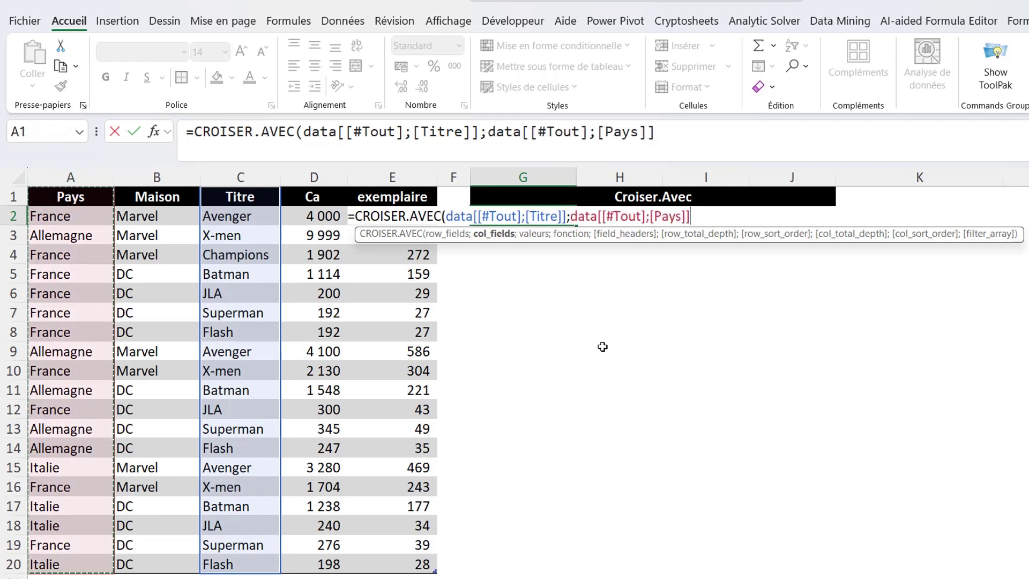
pyautogui.write(';')
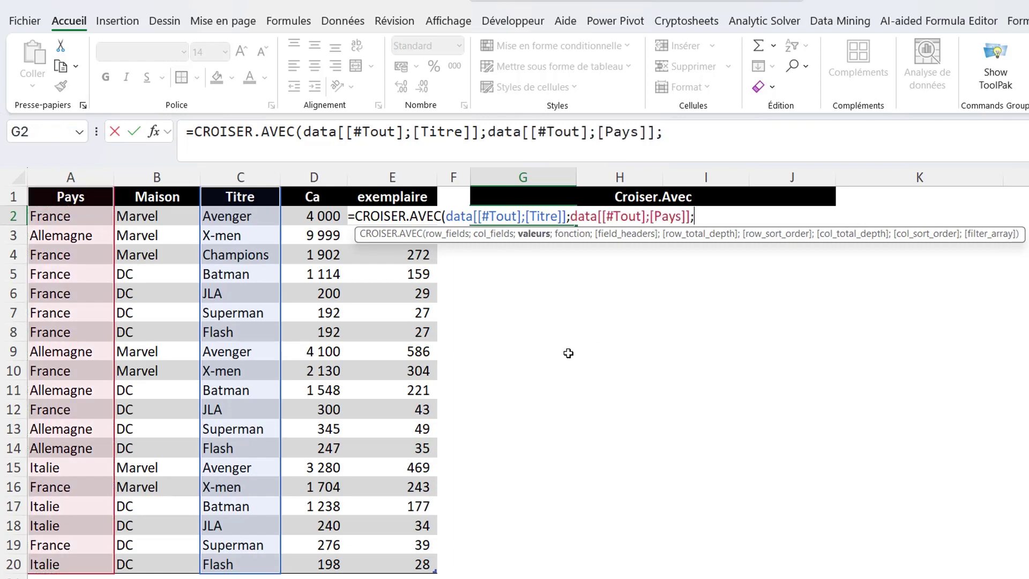
# Step: Complete it with data[[#Tout];[Ca ]] as values, SOMME aggregation and headers option 3
pyautogui.click(316, 190)
pyautogui.click(315, 190)
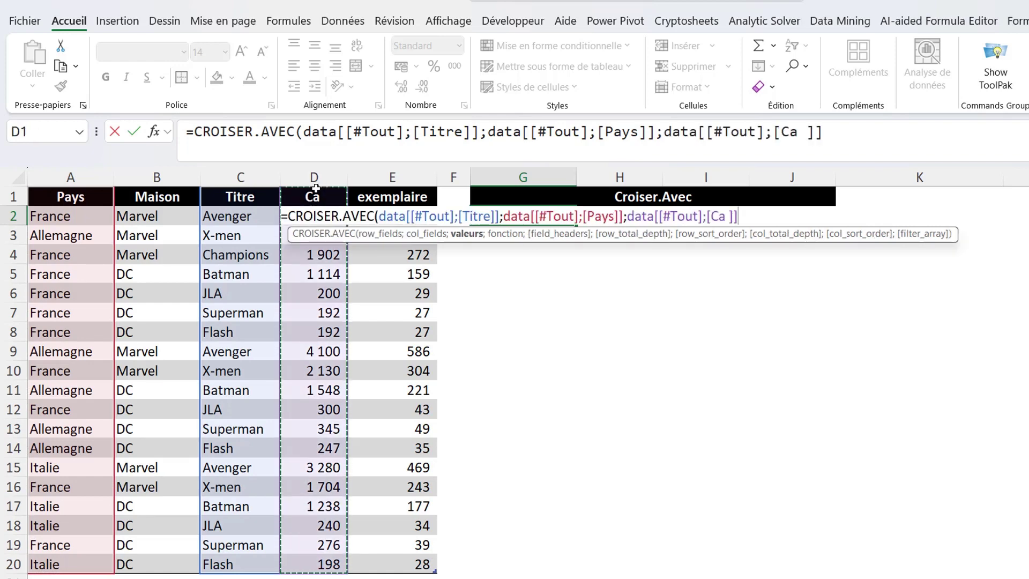
pyautogui.write(';')
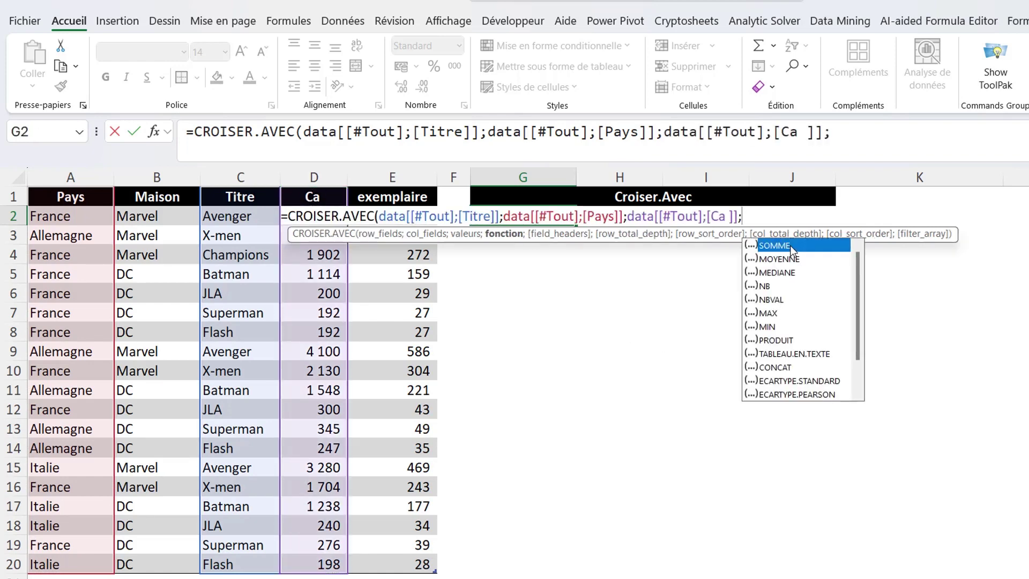
pyautogui.doubleClick(789, 246)
pyautogui.write(';')
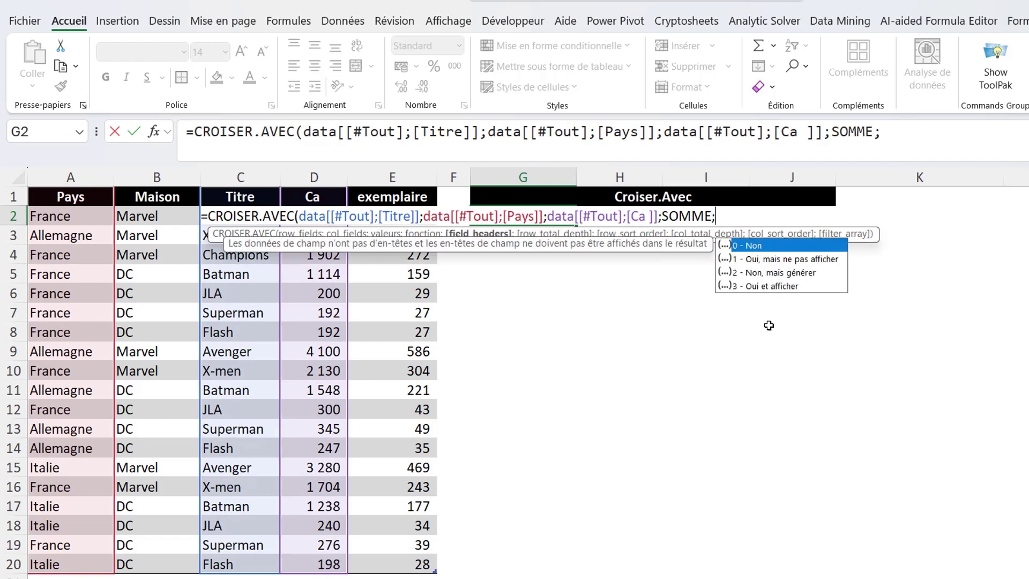
pyautogui.click(768, 287)
pyautogui.doubleClick(767, 286)
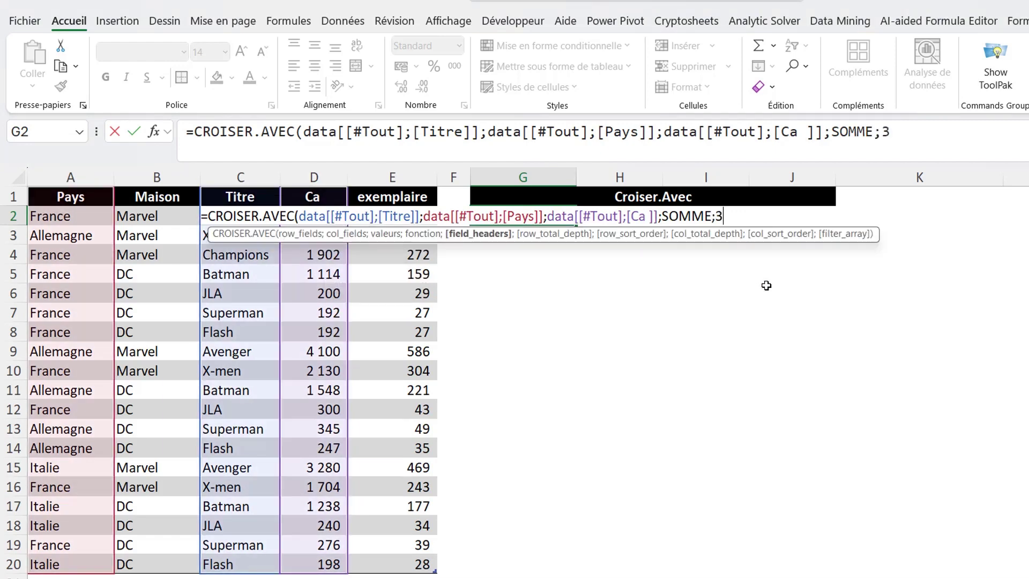
pyautogui.write(')')
pyautogui.press('Return')
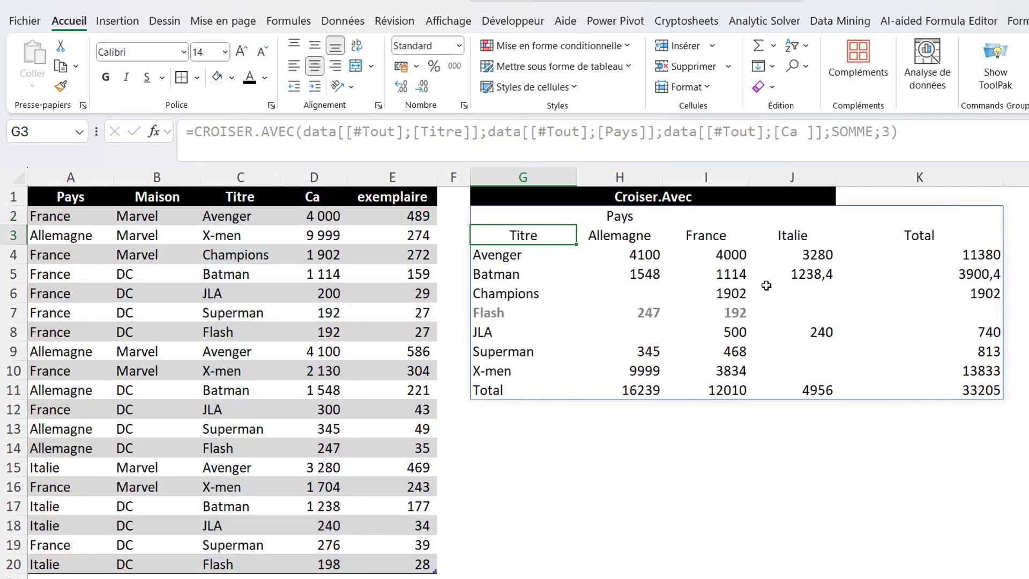